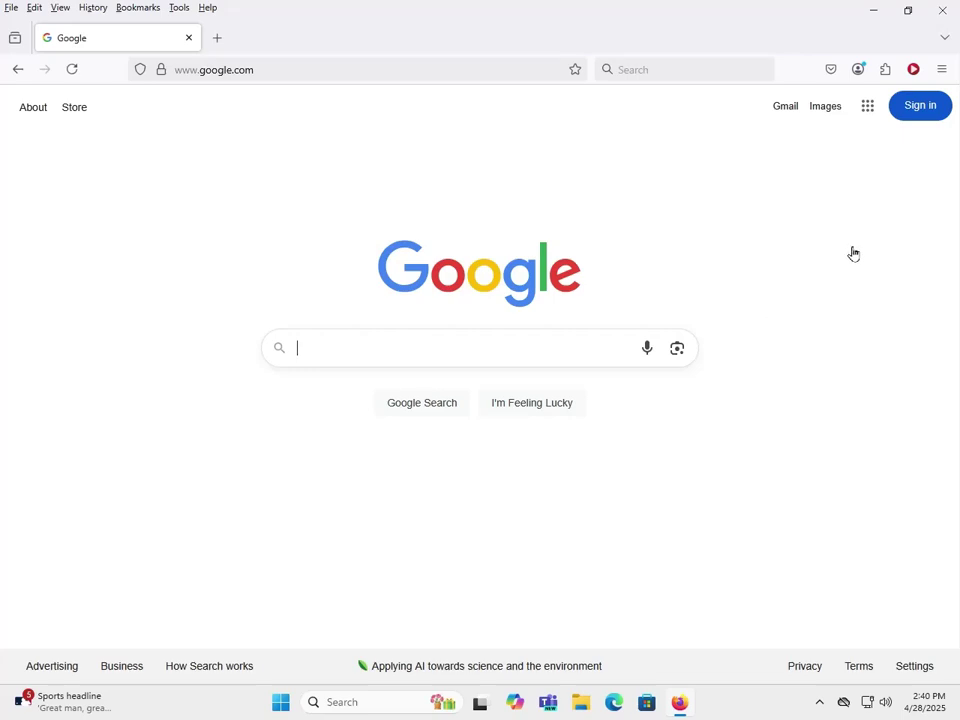
- Hide the browser's menu bar and turn it back on
{"action": "left_click", "coordinate": [944, 71]}
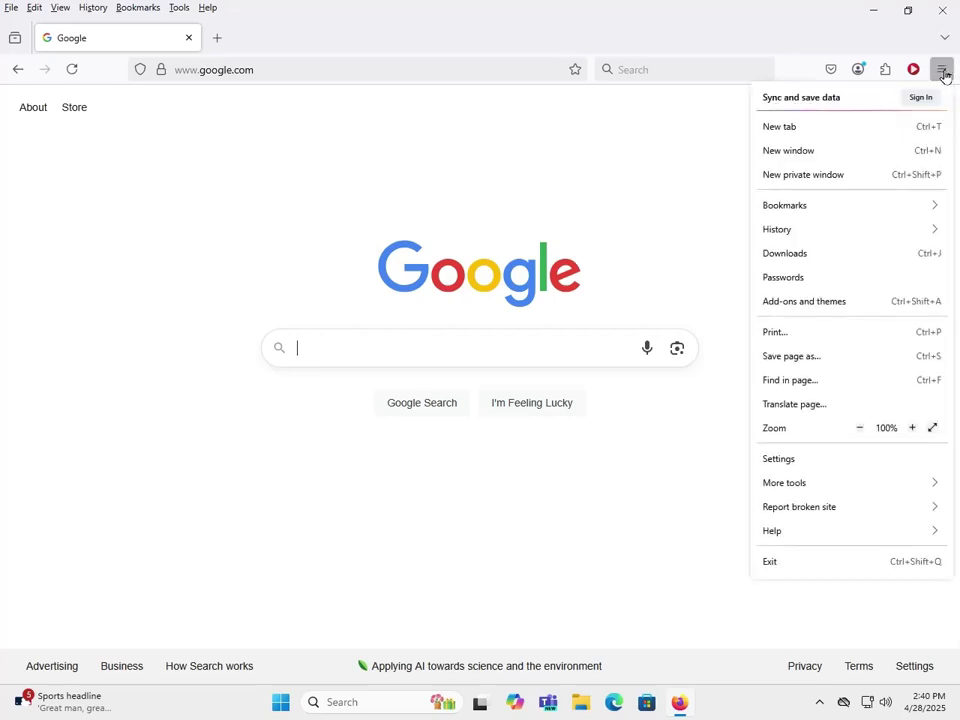
{"action": "left_click", "coordinate": [656, 176]}
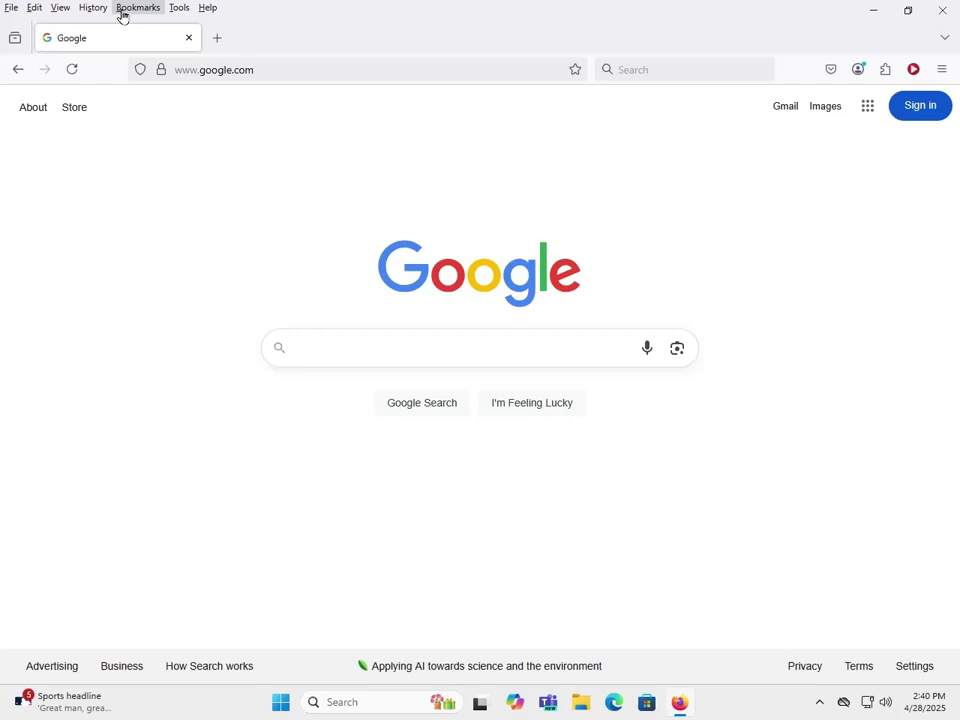
{"action": "right_click", "coordinate": [358, 41]}
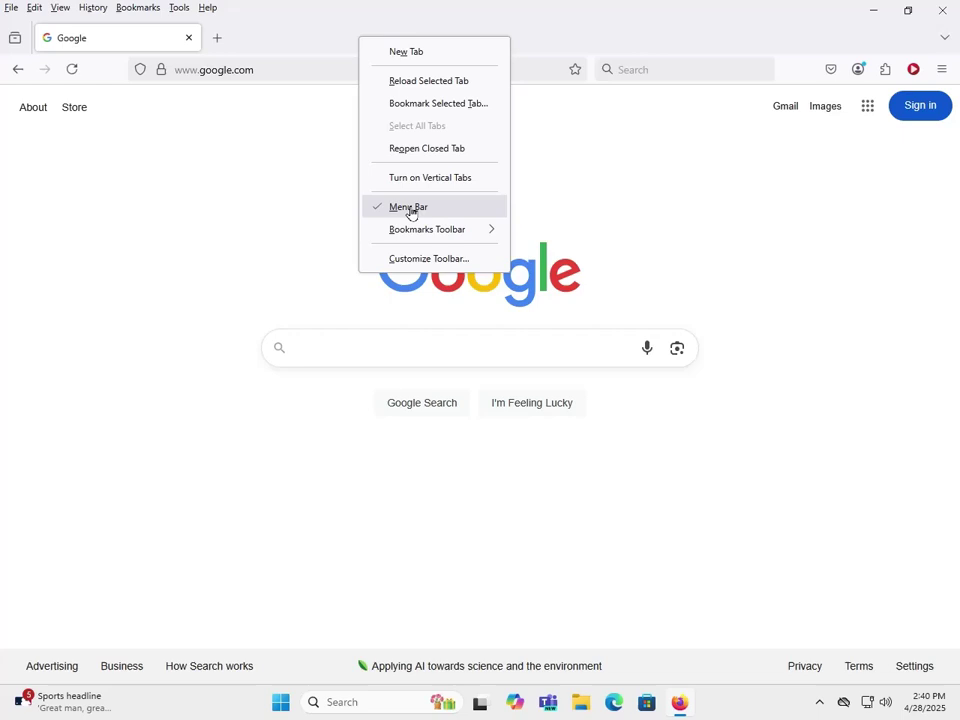
{"action": "left_click", "coordinate": [410, 212]}
{"action": "right_click", "coordinate": [400, 25]}
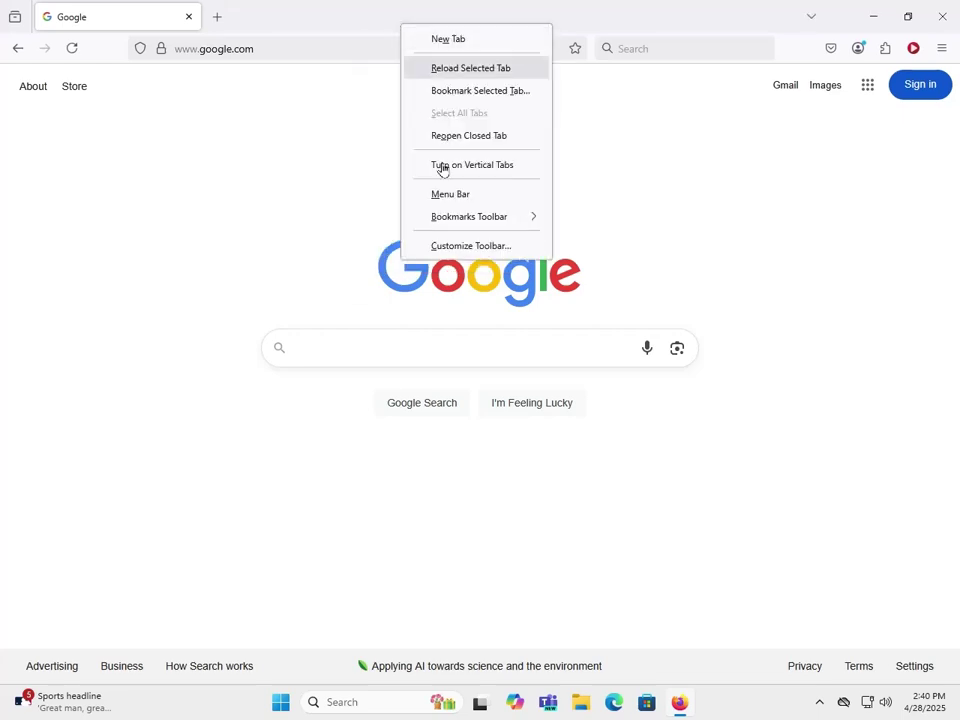
{"action": "left_click", "coordinate": [450, 197]}
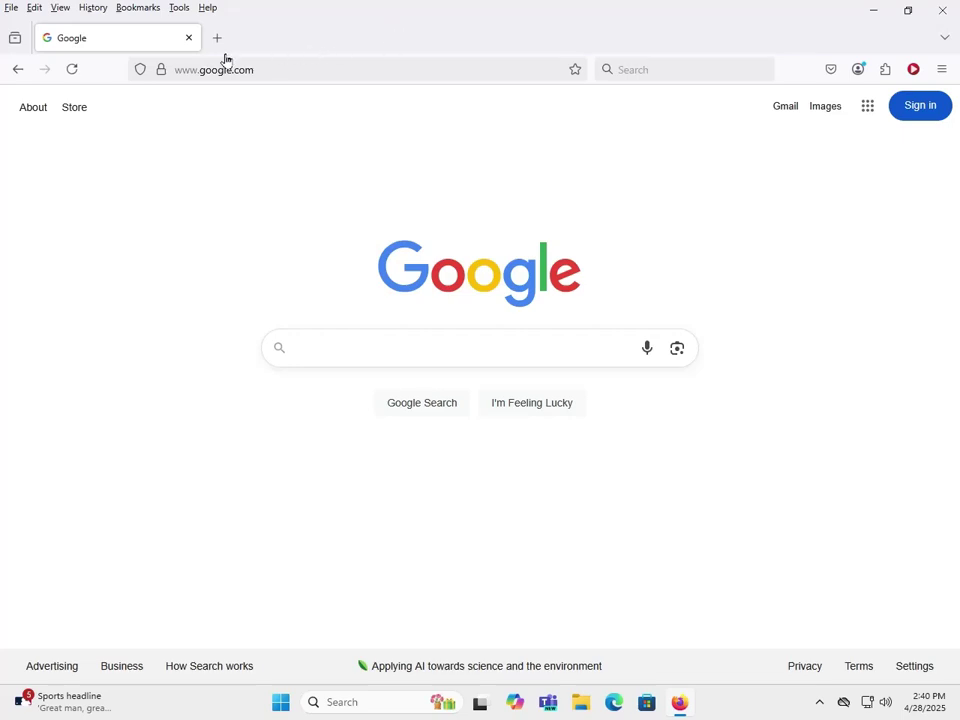
- Open the browser settings and turn on the option to always ask where to save files
{"action": "left_click", "coordinate": [942, 70]}
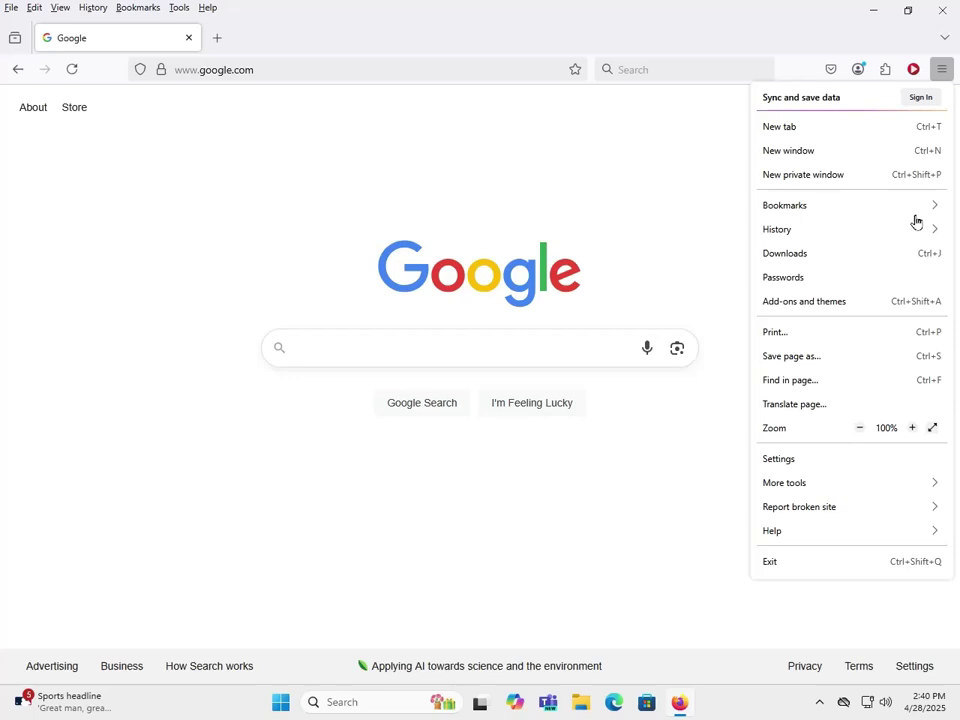
{"action": "left_click", "coordinate": [429, 34]}
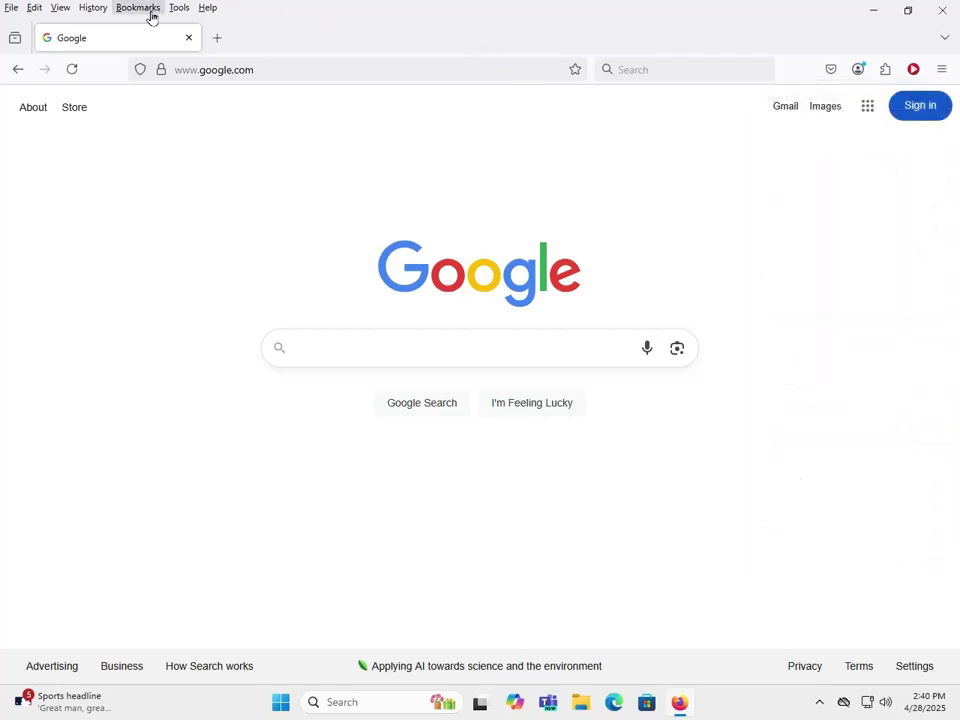
{"action": "left_click", "coordinate": [179, 8]}
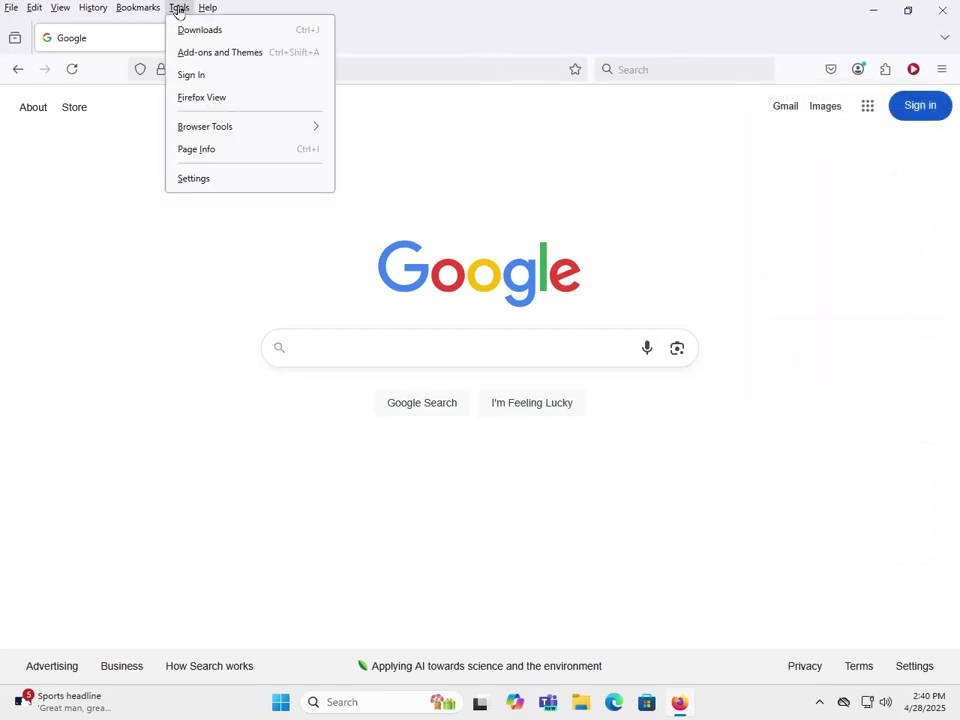
{"action": "left_click", "coordinate": [194, 179]}
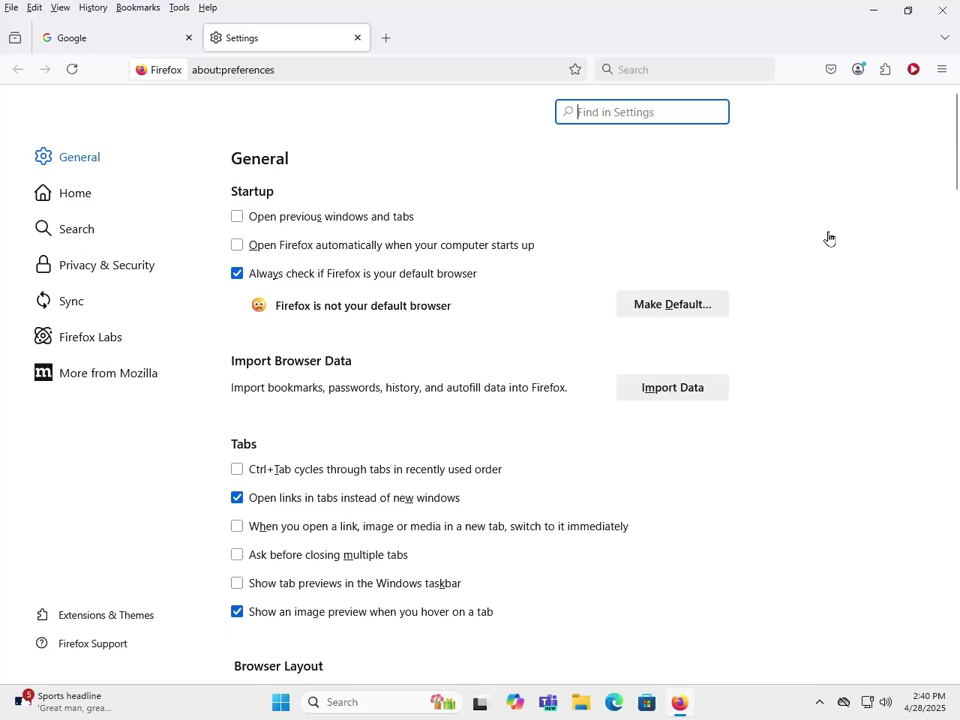
{"action": "scroll", "coordinate": [860, 238], "scroll_direction": "down", "scroll_amount": 10}
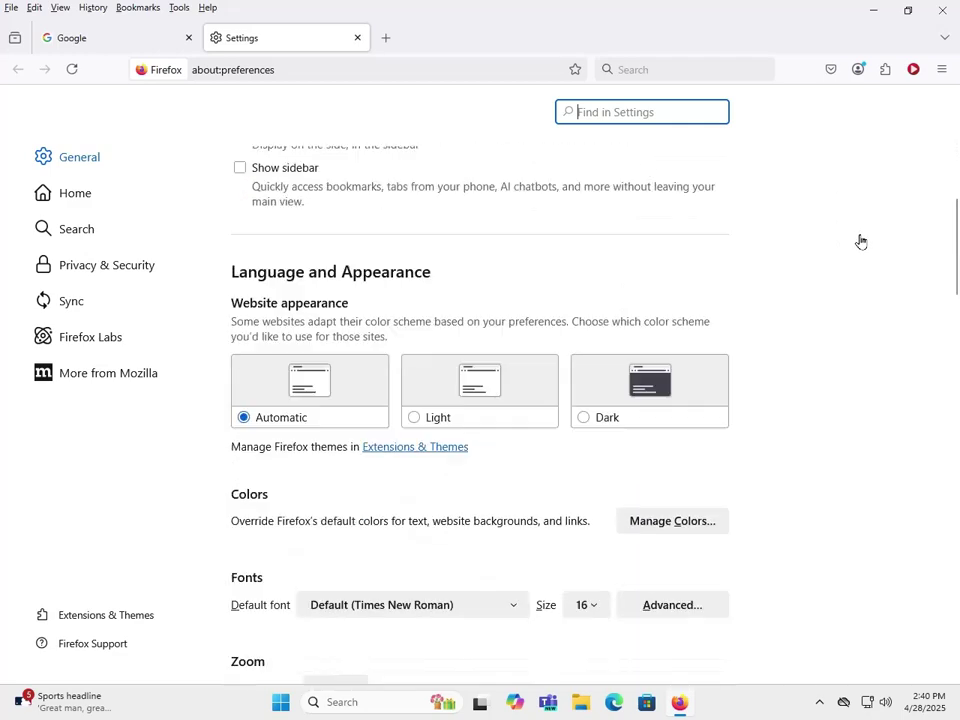
{"action": "scroll", "coordinate": [860, 240], "scroll_direction": "down", "scroll_amount": 8}
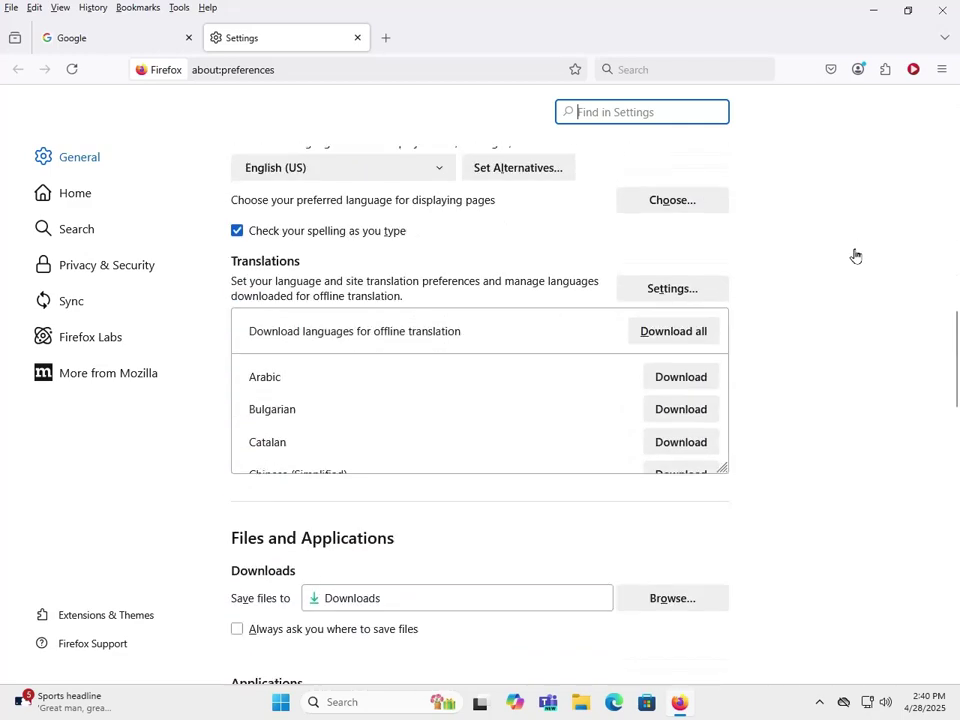
{"action": "scroll", "coordinate": [870, 278], "scroll_direction": "down", "scroll_amount": 3}
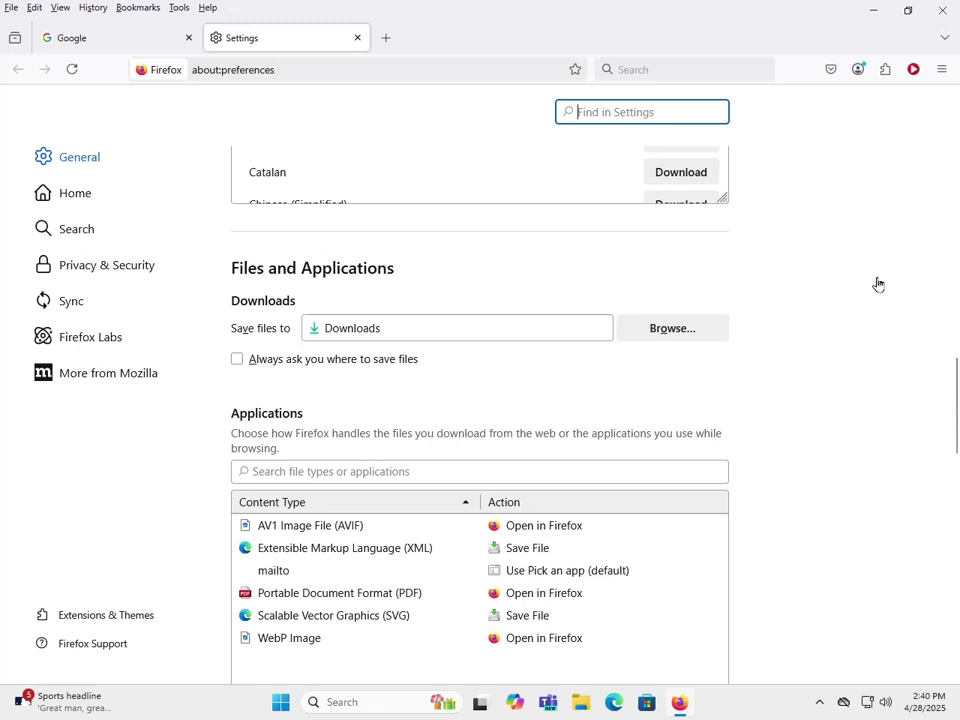
{"action": "scroll", "coordinate": [877, 284], "scroll_direction": "down", "scroll_amount": 2}
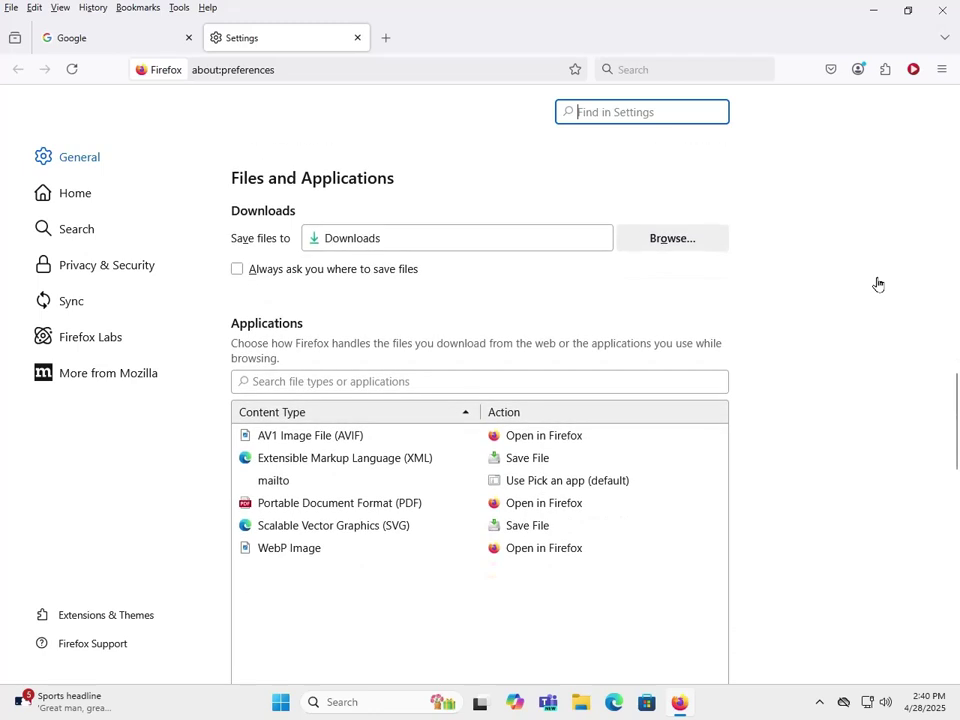
{"action": "left_click", "coordinate": [238, 276]}
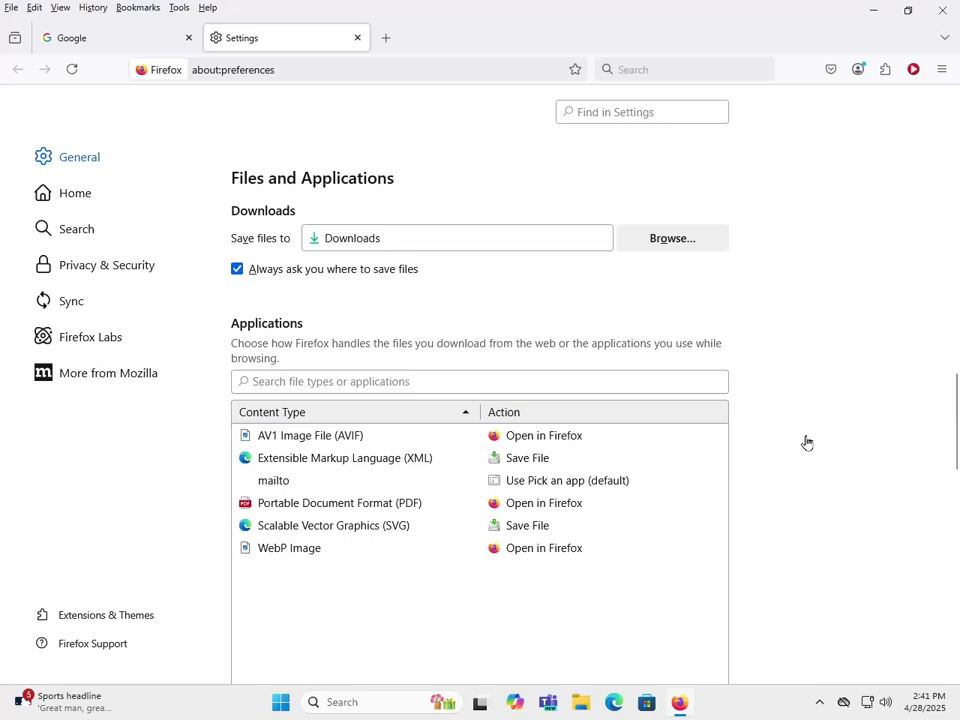
- Look through the rest of the General settings, including handling of other files, DRM content and Firefox updates
{"action": "scroll", "coordinate": [795, 408], "scroll_direction": "down", "scroll_amount": 5}
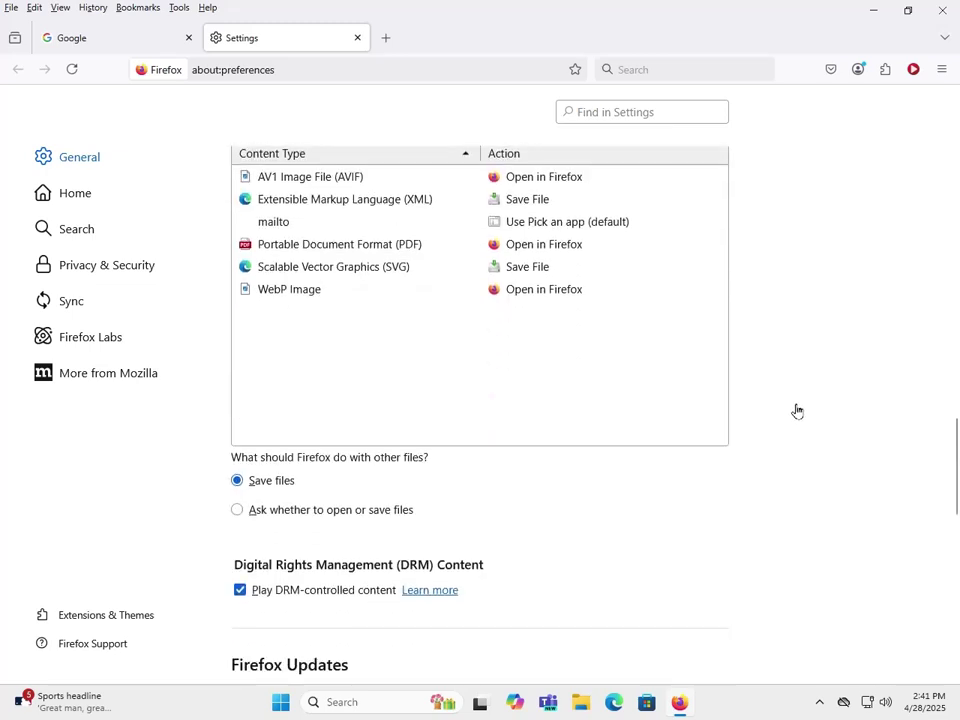
{"action": "scroll", "coordinate": [797, 411], "scroll_direction": "down", "scroll_amount": 4}
{"action": "scroll", "coordinate": [796, 411], "scroll_direction": "down", "scroll_amount": 2}
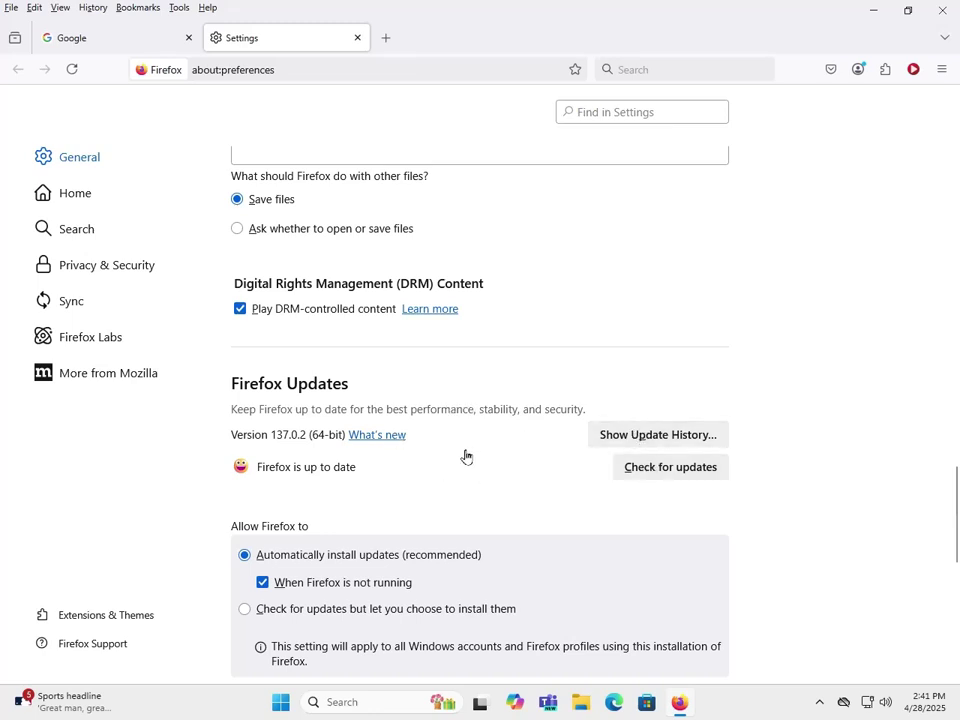
{"action": "scroll", "coordinate": [324, 580], "scroll_direction": "down", "scroll_amount": 2}
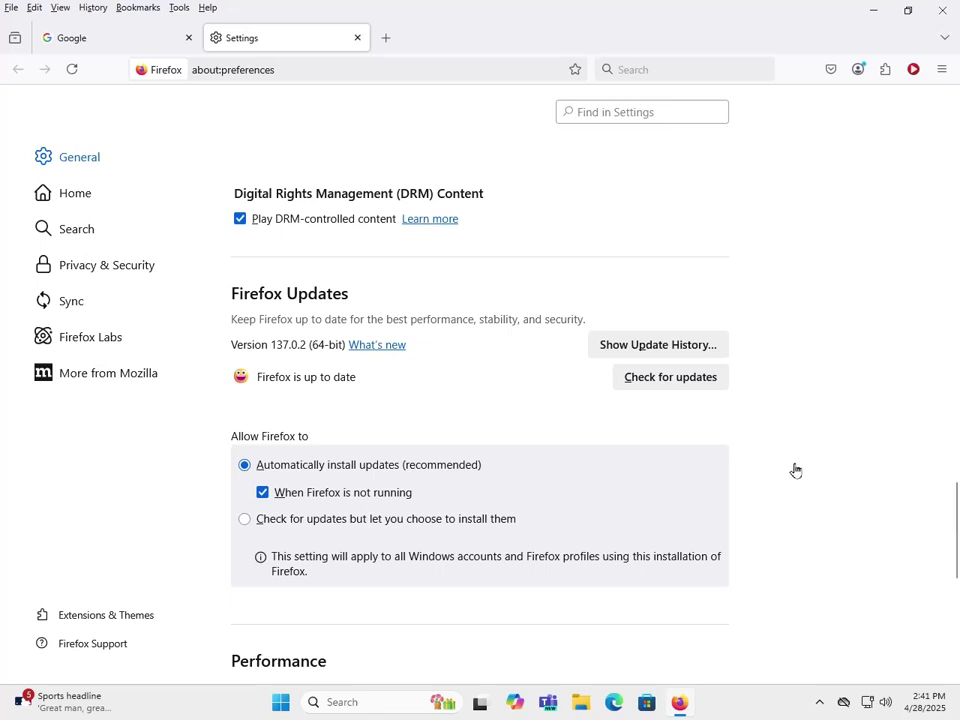
{"action": "scroll", "coordinate": [803, 448], "scroll_direction": "up", "scroll_amount": 6}
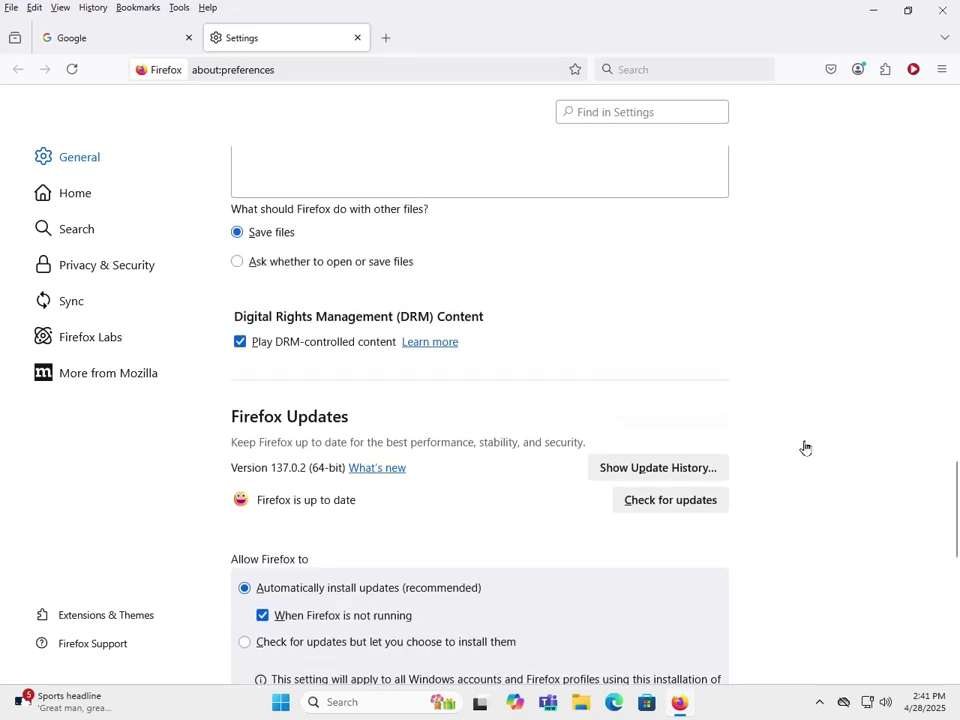
{"action": "scroll", "coordinate": [805, 448], "scroll_direction": "up", "scroll_amount": 3}
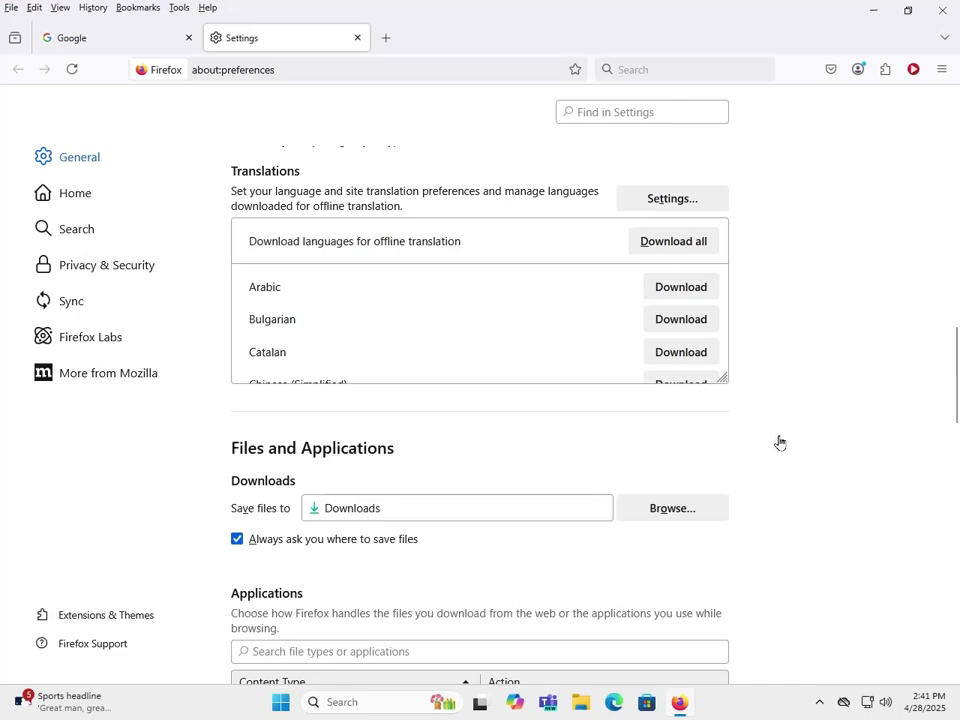
{"action": "scroll", "coordinate": [800, 444], "scroll_direction": "up", "scroll_amount": 6}
{"action": "scroll", "coordinate": [794, 436], "scroll_direction": "up", "scroll_amount": 8}
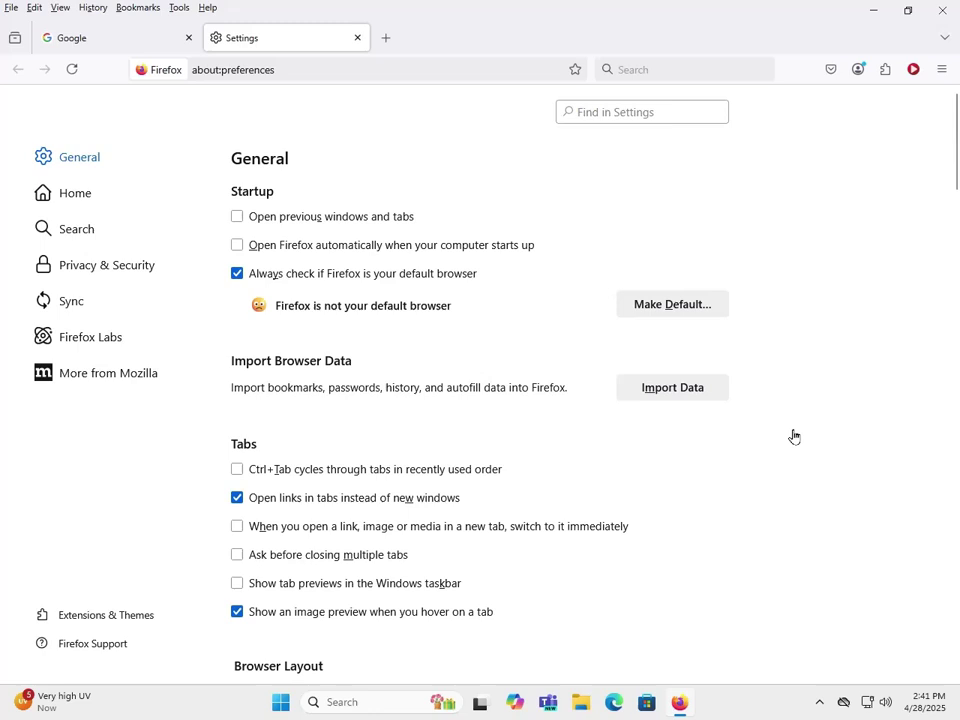
- In the Home settings, try Custom URLs for the homepage and new windows, restore Firefox Home (Default), and review the home content options
{"action": "left_click", "coordinate": [61, 200]}
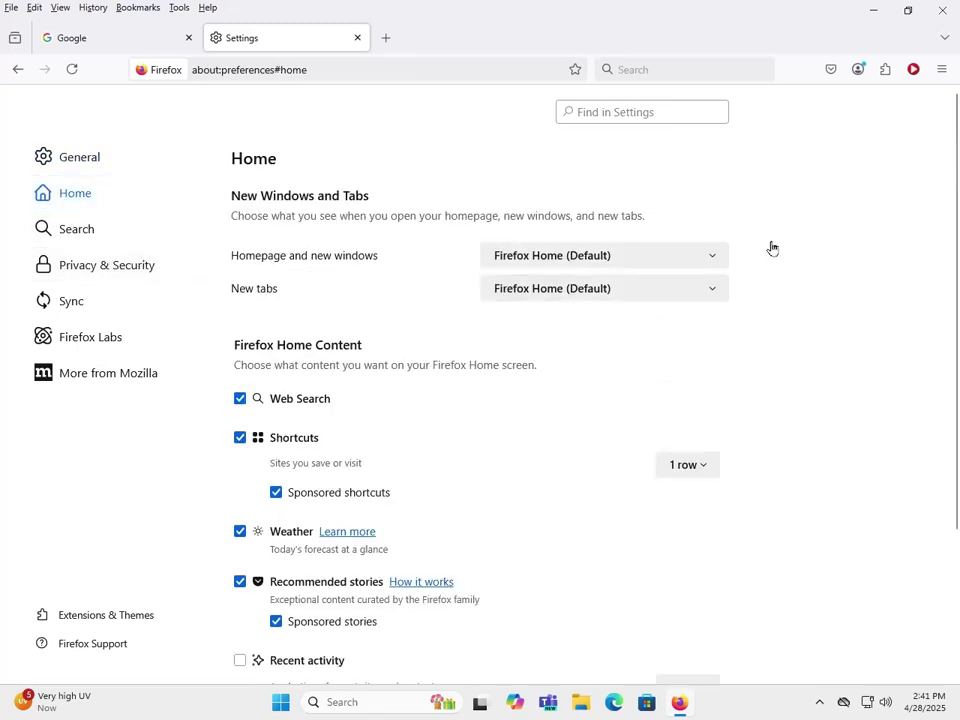
{"action": "left_click", "coordinate": [547, 258]}
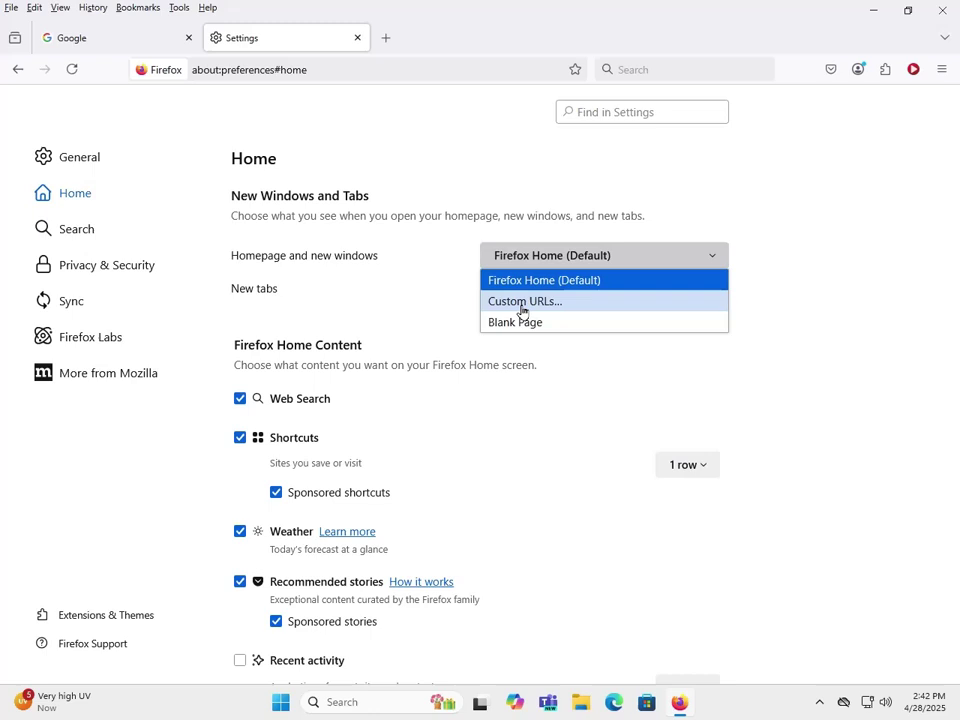
{"action": "left_click", "coordinate": [521, 301]}
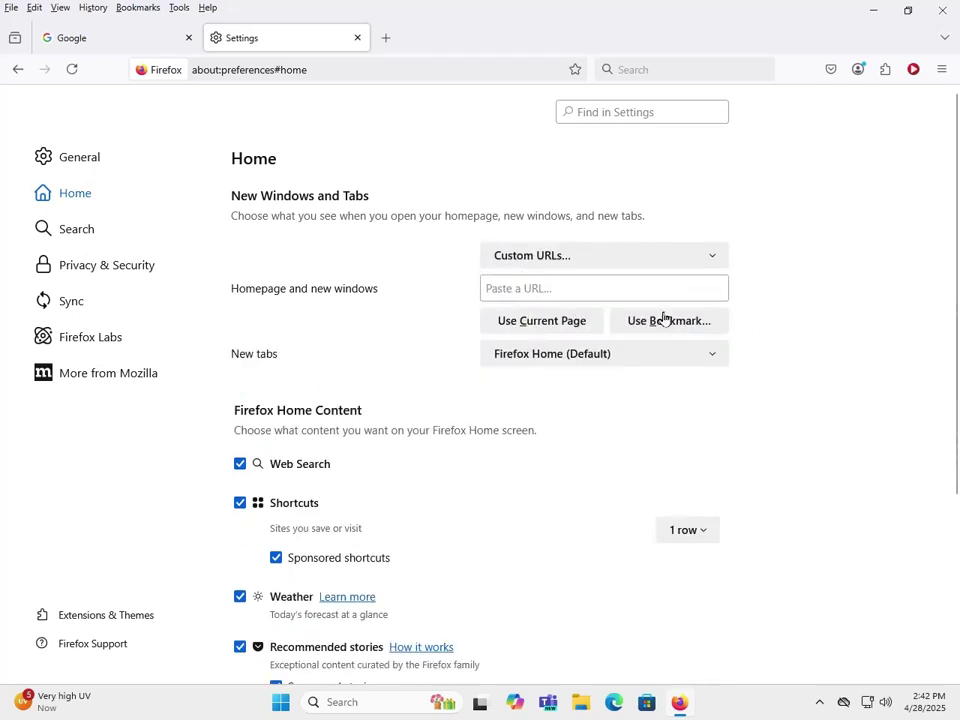
{"action": "left_click", "coordinate": [561, 258]}
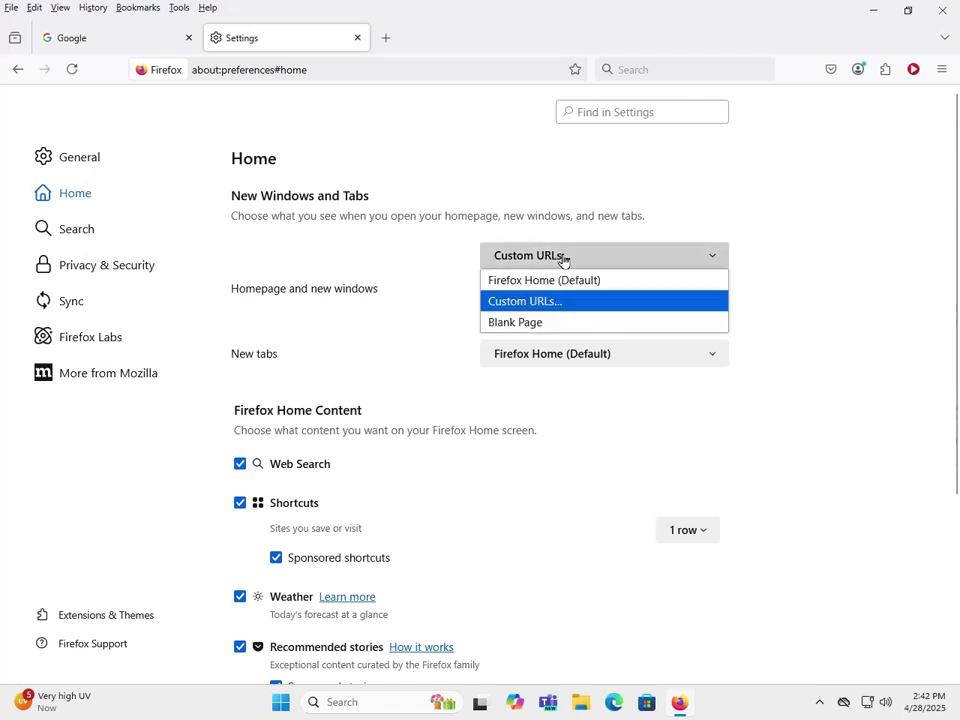
{"action": "left_click", "coordinate": [550, 281]}
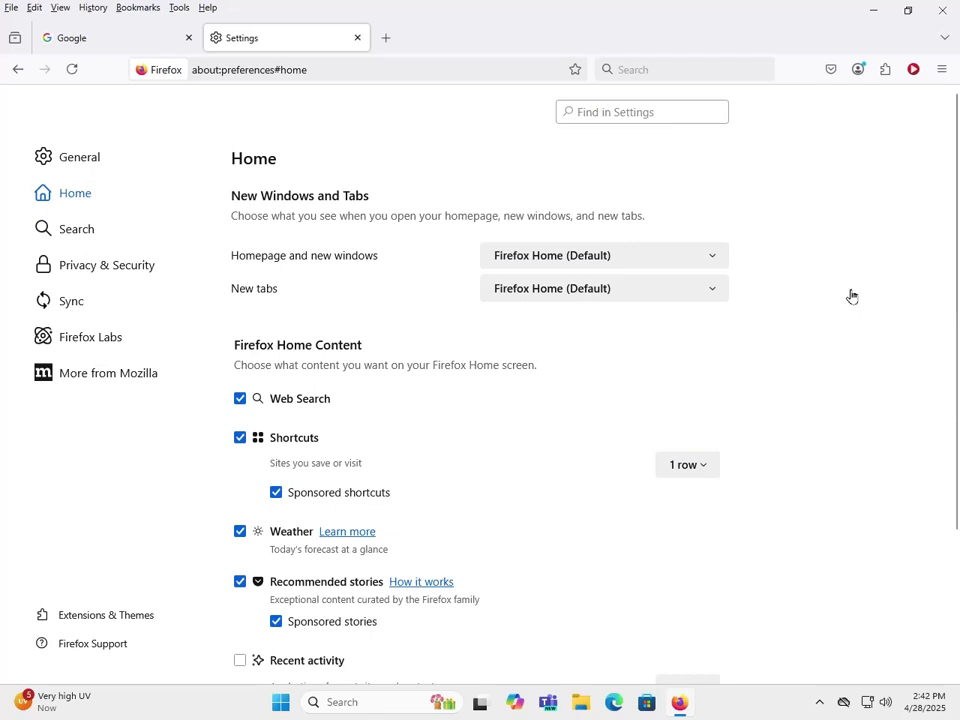
{"action": "scroll", "coordinate": [806, 290], "scroll_direction": "down", "scroll_amount": 2}
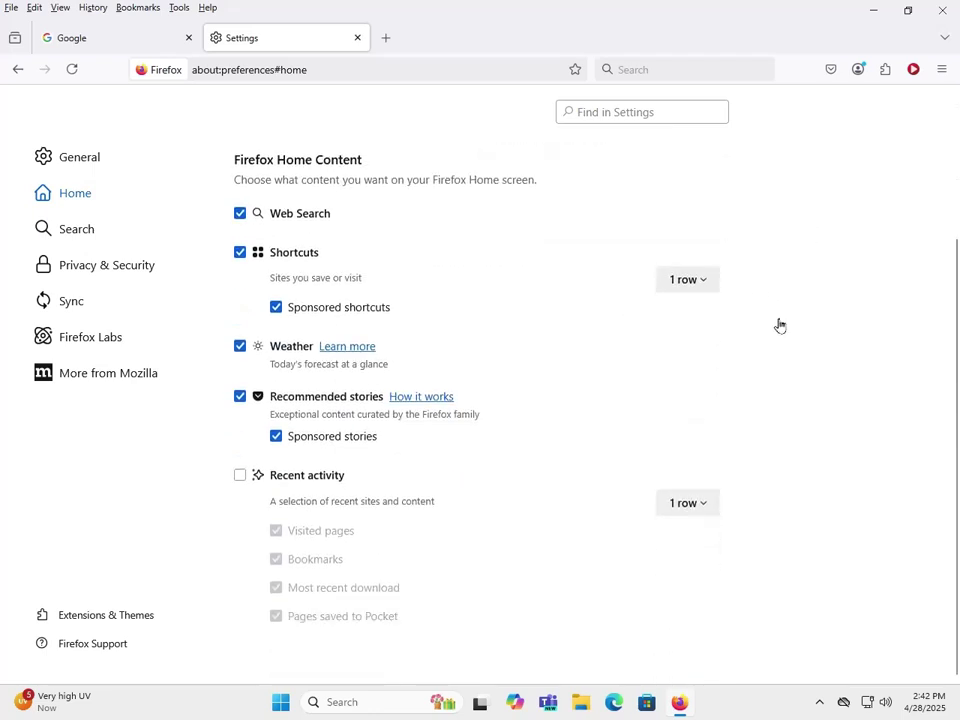
{"action": "scroll", "coordinate": [779, 325], "scroll_direction": "up", "scroll_amount": 2}
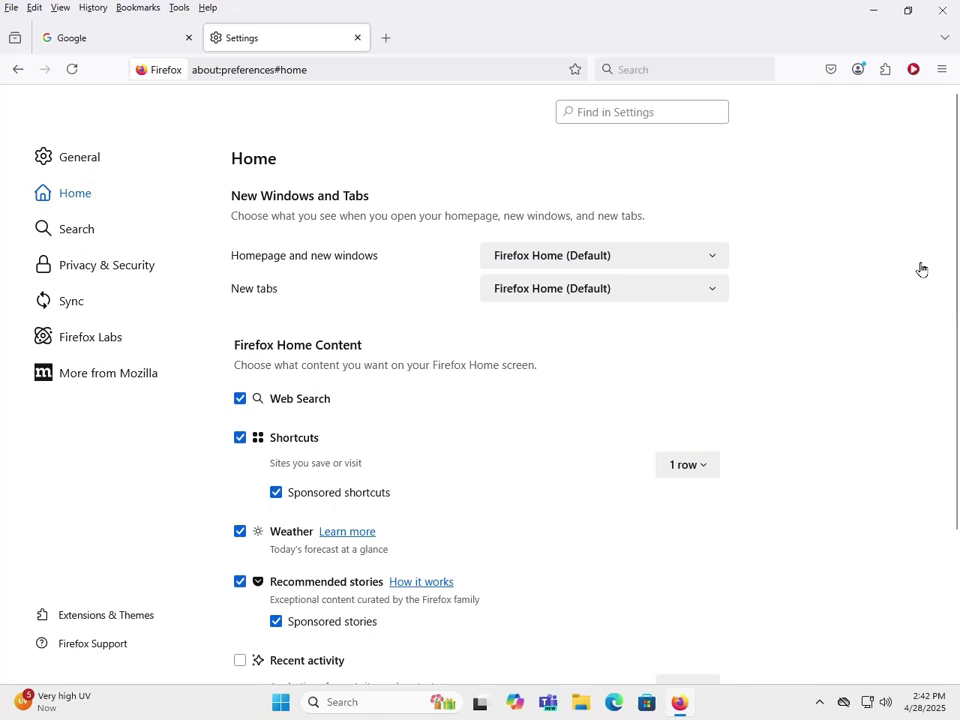
- Open the Search settings and add the Home button to the browser toolbar just after Reload
{"action": "left_click", "coordinate": [61, 235]}
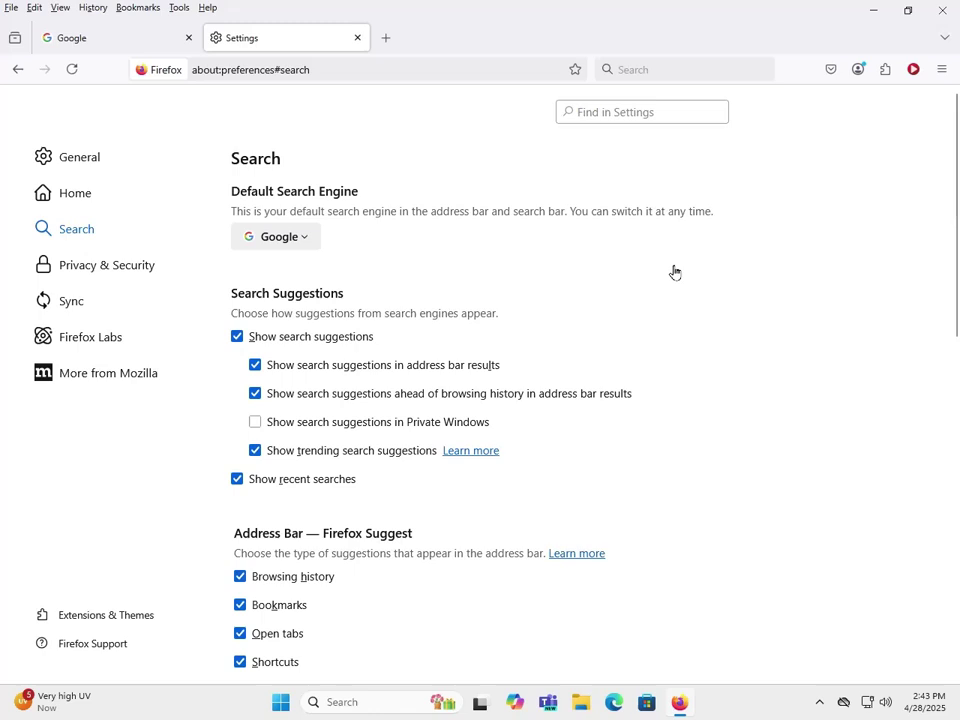
{"action": "right_click", "coordinate": [787, 73]}
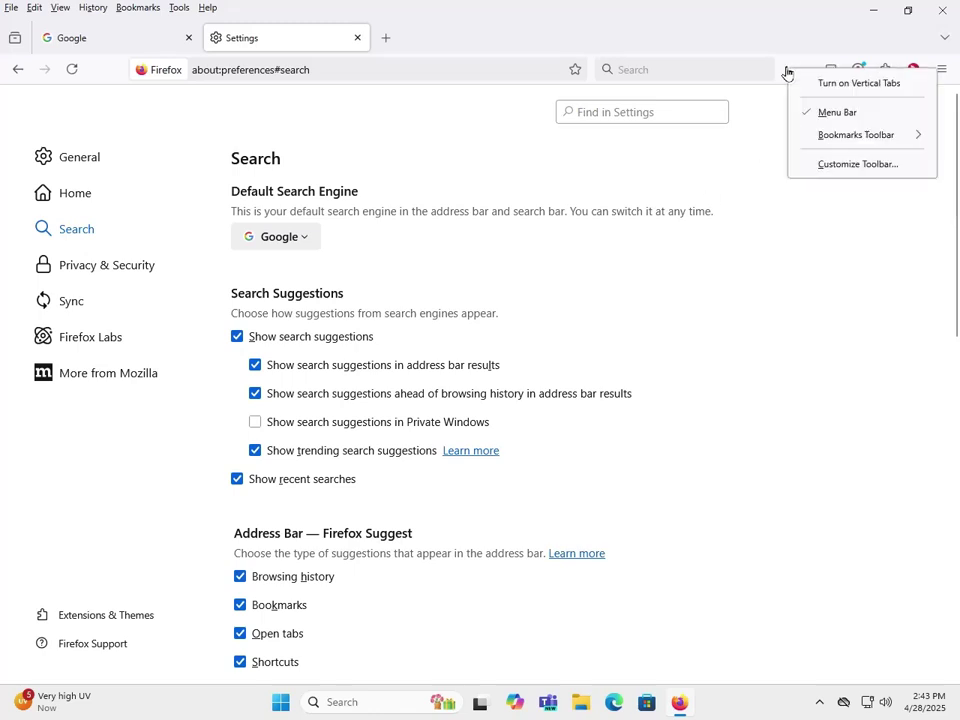
{"action": "left_click", "coordinate": [824, 166]}
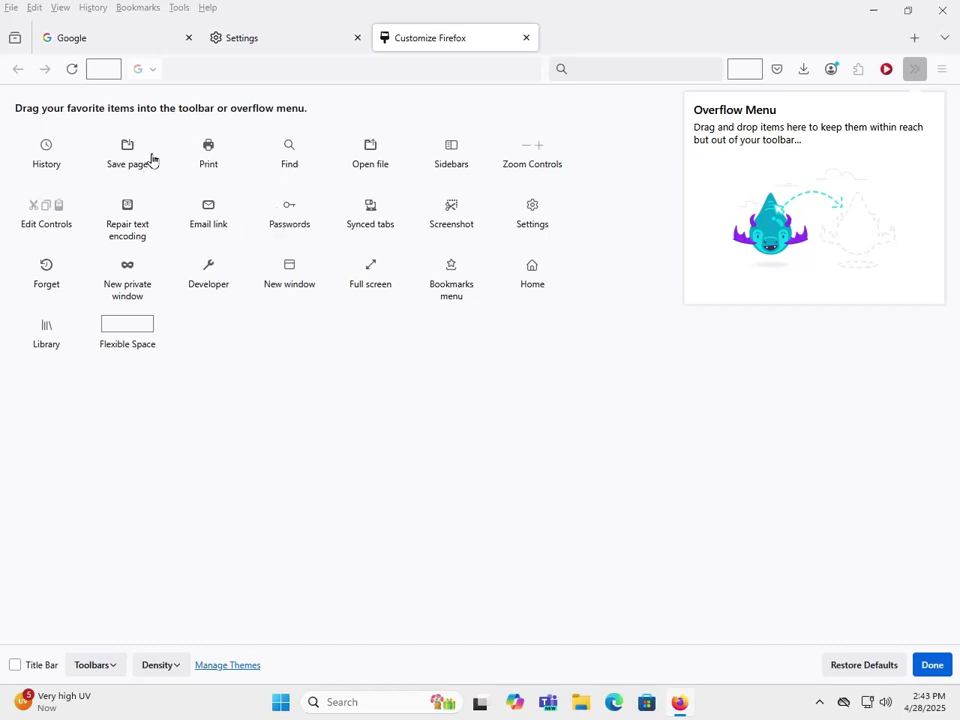
{"action": "left_click_drag", "start_coordinate": [537, 279], "coordinate": [90, 72]}
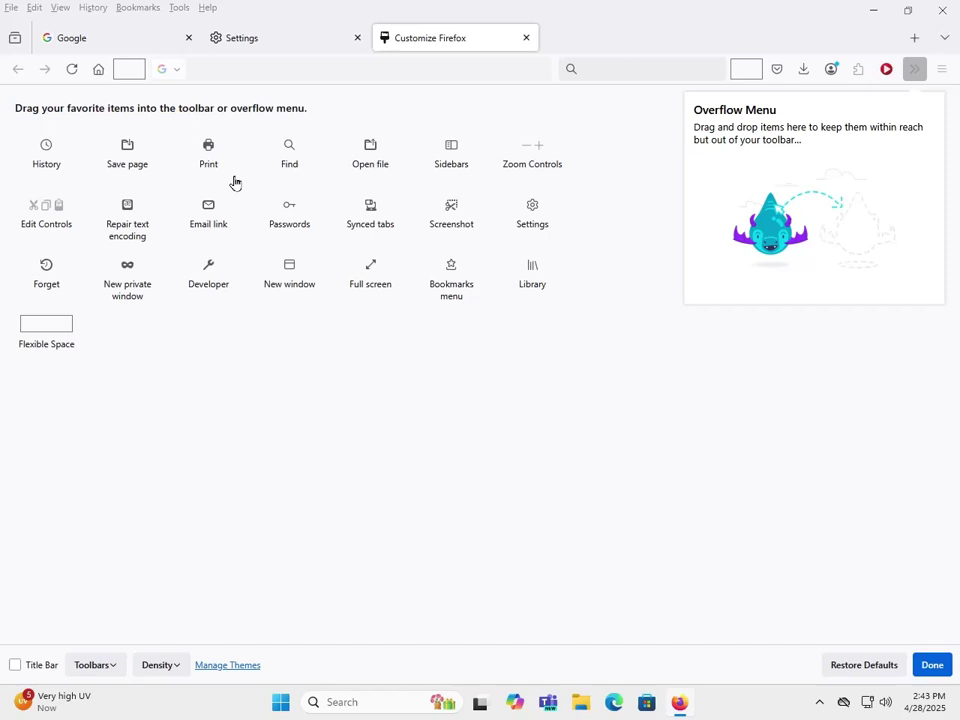
{"action": "left_click", "coordinate": [526, 38]}
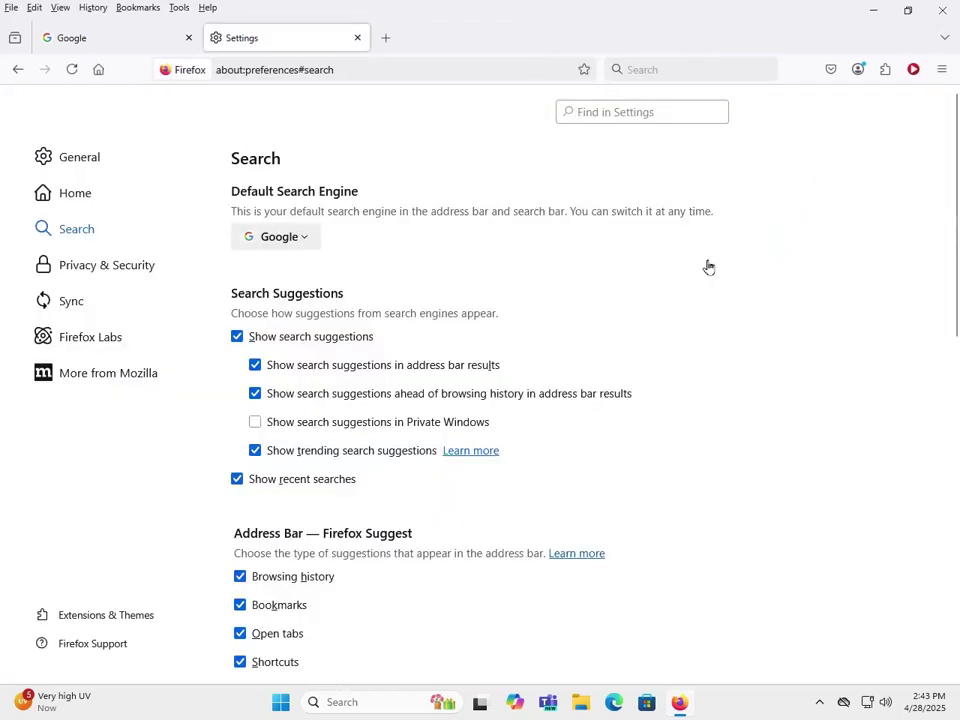
- Look through the Search settings for search suggestions, Firefox Suggest and search shortcuts
{"action": "scroll", "coordinate": [716, 270], "scroll_direction": "down", "scroll_amount": 3}
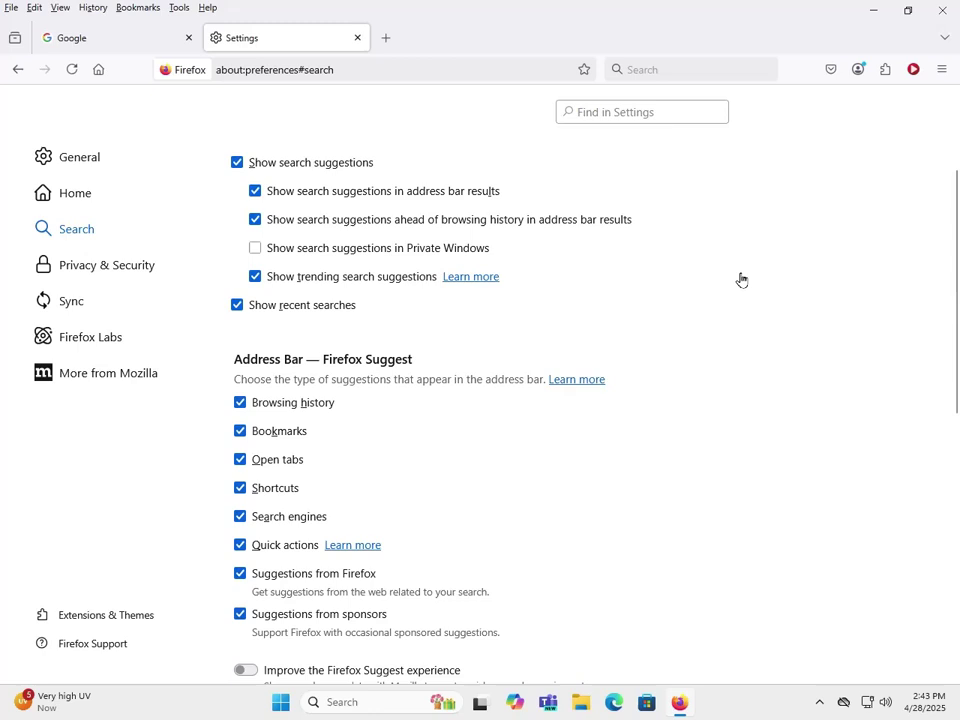
{"action": "scroll", "coordinate": [687, 293], "scroll_direction": "down", "scroll_amount": 7}
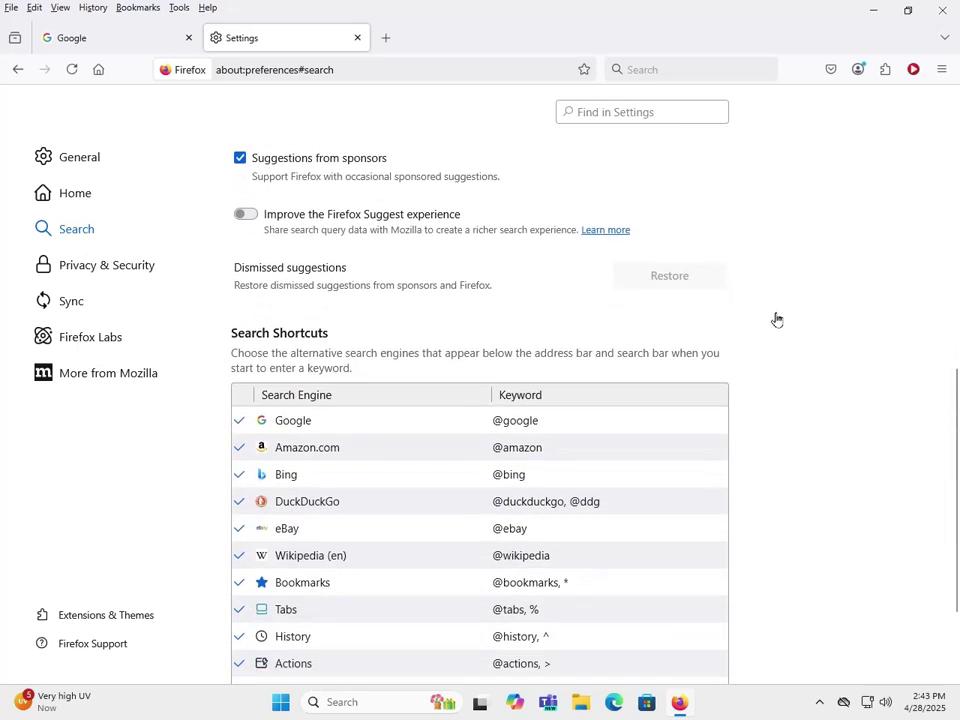
{"action": "scroll", "coordinate": [774, 319], "scroll_direction": "down", "scroll_amount": 2}
{"action": "scroll", "coordinate": [776, 323], "scroll_direction": "up", "scroll_amount": 9}
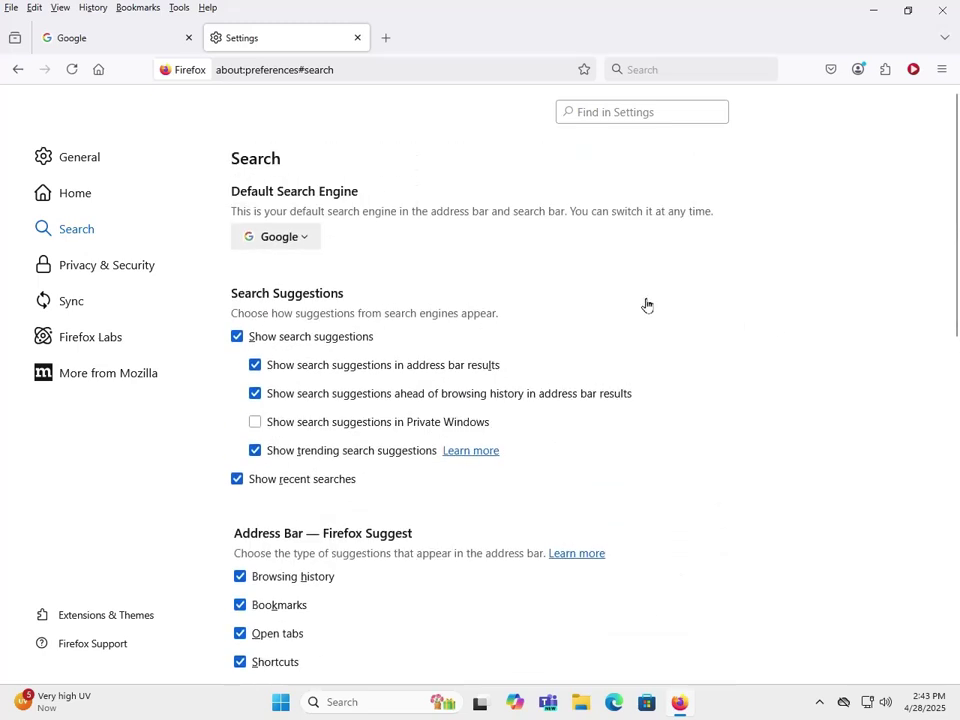
- Review the choices for the default search engine and the search suggestion options in the Search settings
{"action": "left_click", "coordinate": [293, 244]}
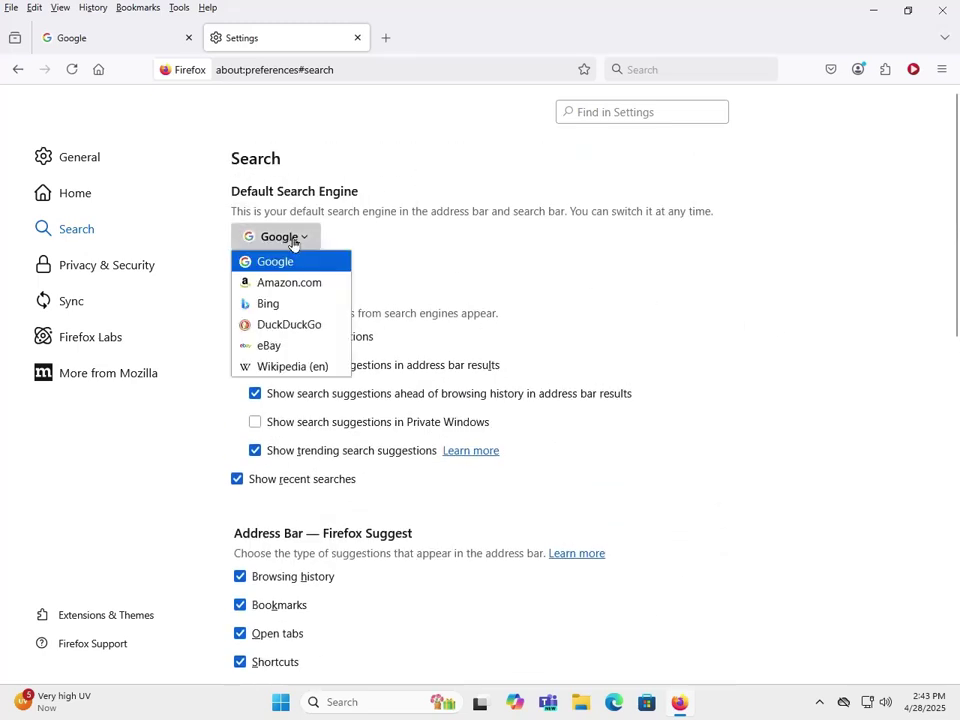
{"action": "left_click", "coordinate": [424, 244]}
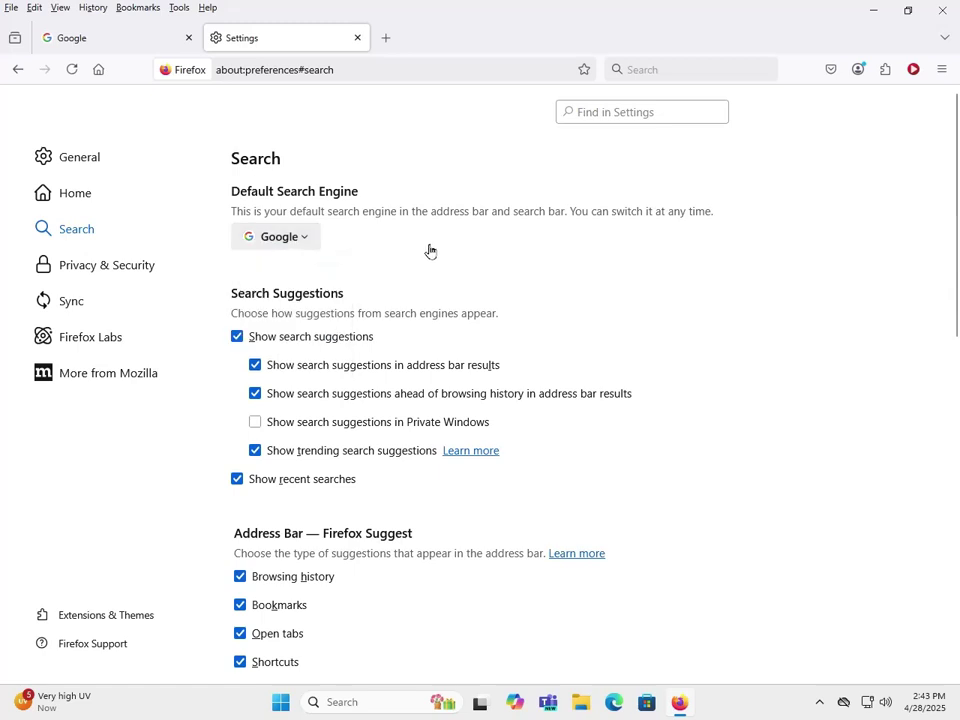
{"action": "scroll", "coordinate": [550, 268], "scroll_direction": "down", "scroll_amount": 1}
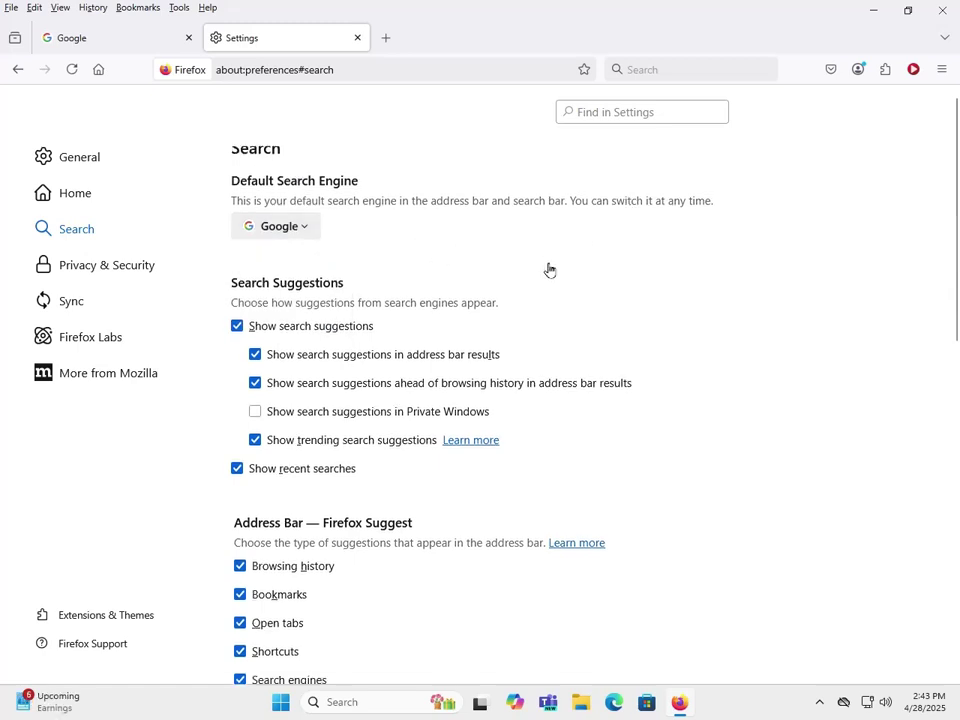
{"action": "scroll", "coordinate": [549, 268], "scroll_direction": "down", "scroll_amount": 3}
{"action": "scroll", "coordinate": [512, 261], "scroll_direction": "up", "scroll_amount": 4}
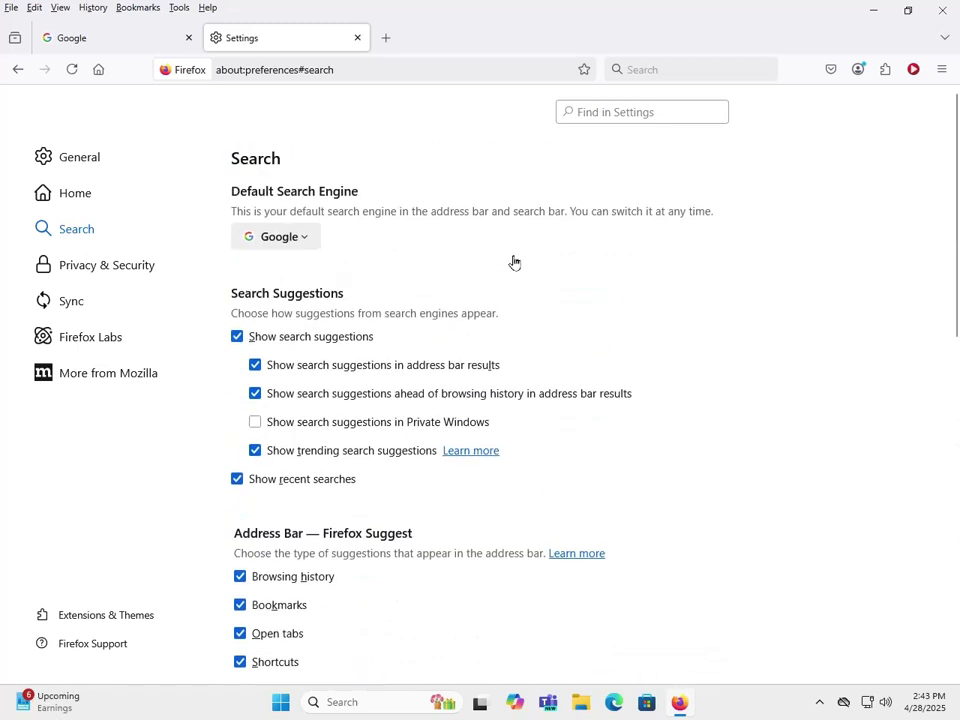
- Open the Privacy & Security settings and review Enhanced Tracking Protection levels, website privacy preferences, and cookies and site data
{"action": "left_click", "coordinate": [57, 279]}
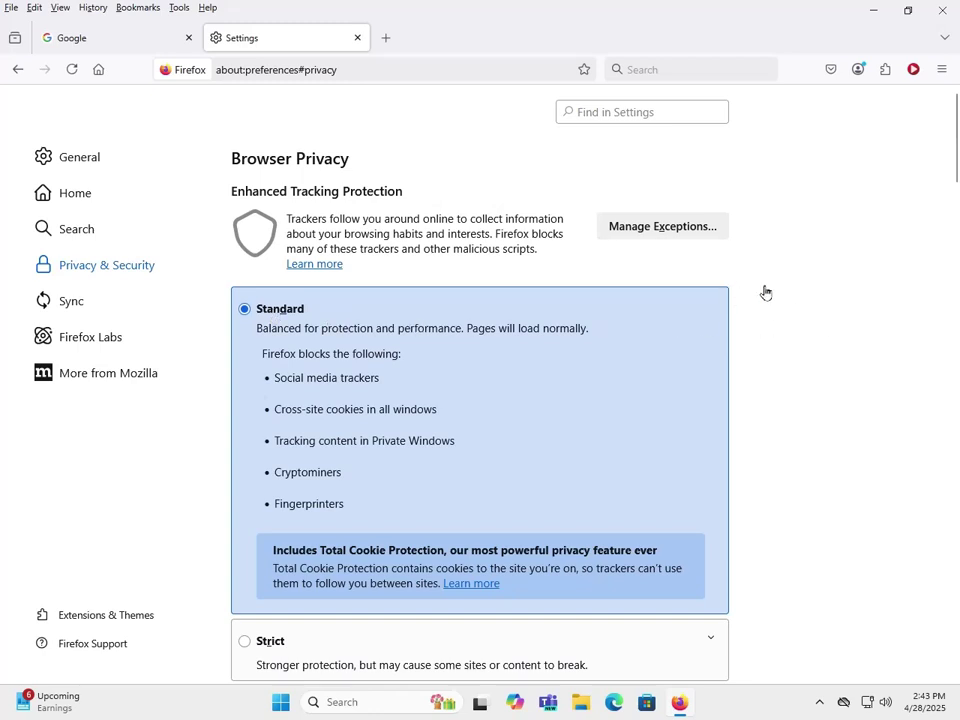
{"action": "scroll", "coordinate": [768, 293], "scroll_direction": "down", "scroll_amount": 4}
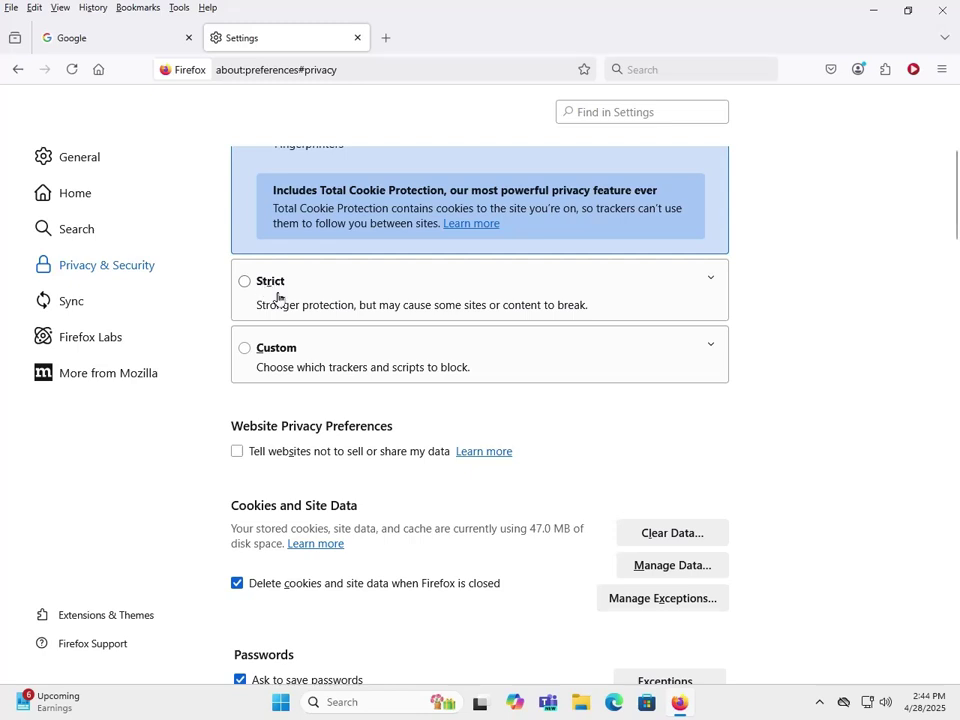
{"action": "scroll", "coordinate": [840, 484], "scroll_direction": "down", "scroll_amount": 3}
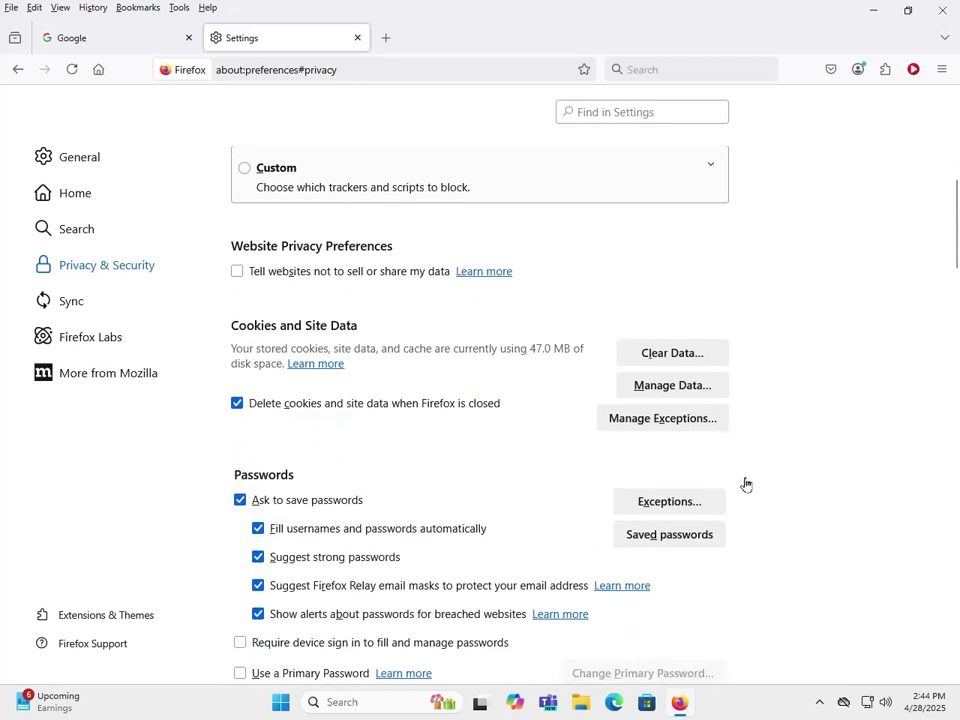
- Try the Everything time range for clearing browsing data and cookies, and cancel without clearing anything
{"action": "left_click", "coordinate": [658, 356]}
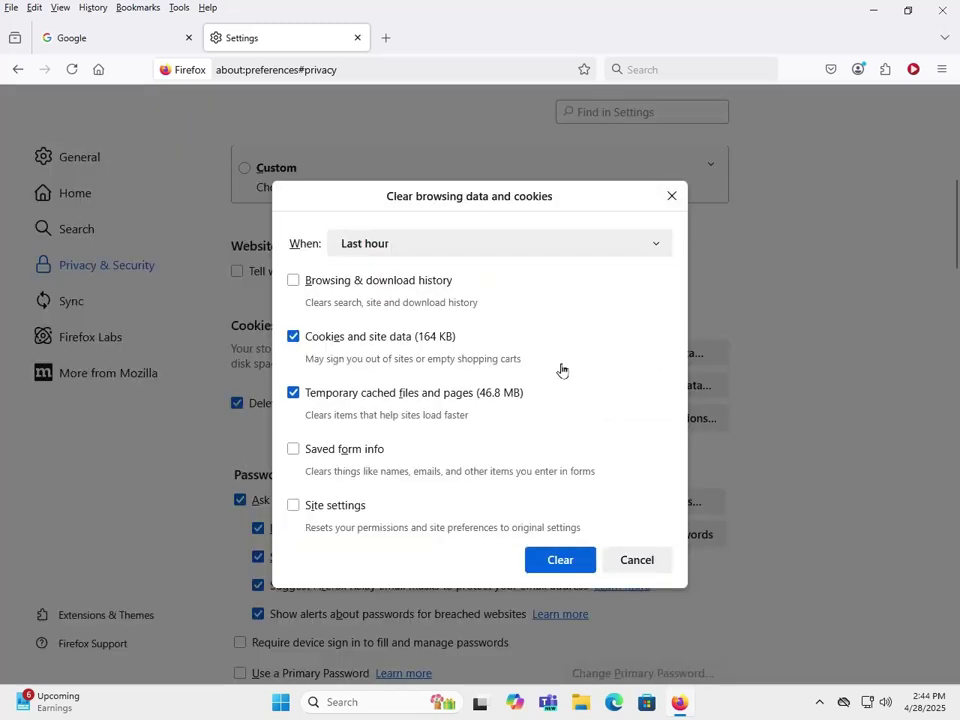
{"action": "left_click", "coordinate": [428, 251]}
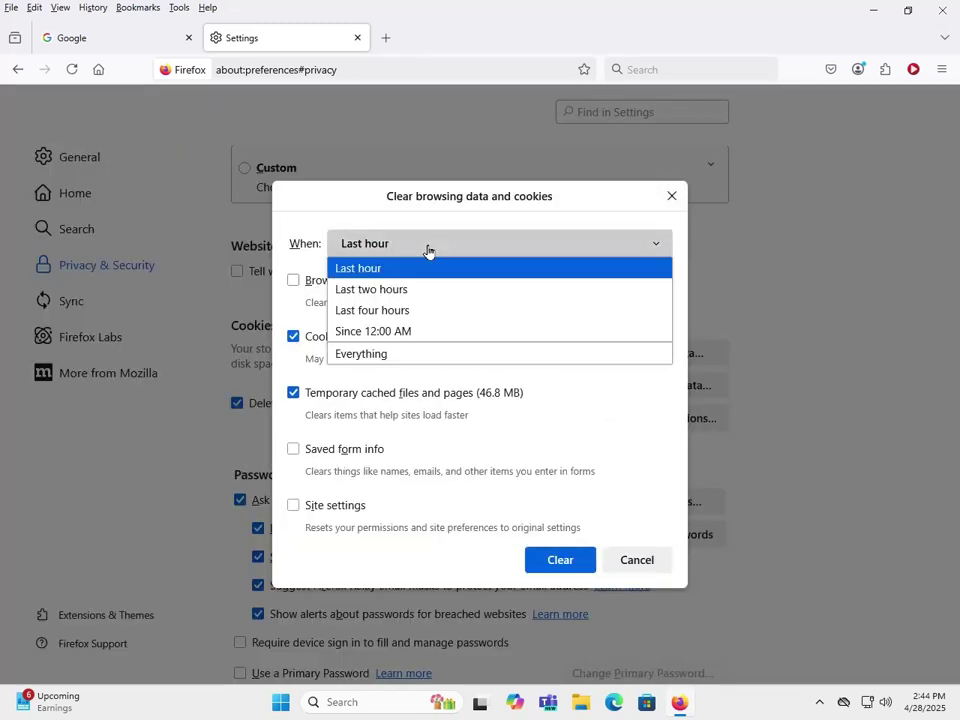
{"action": "left_click", "coordinate": [383, 355]}
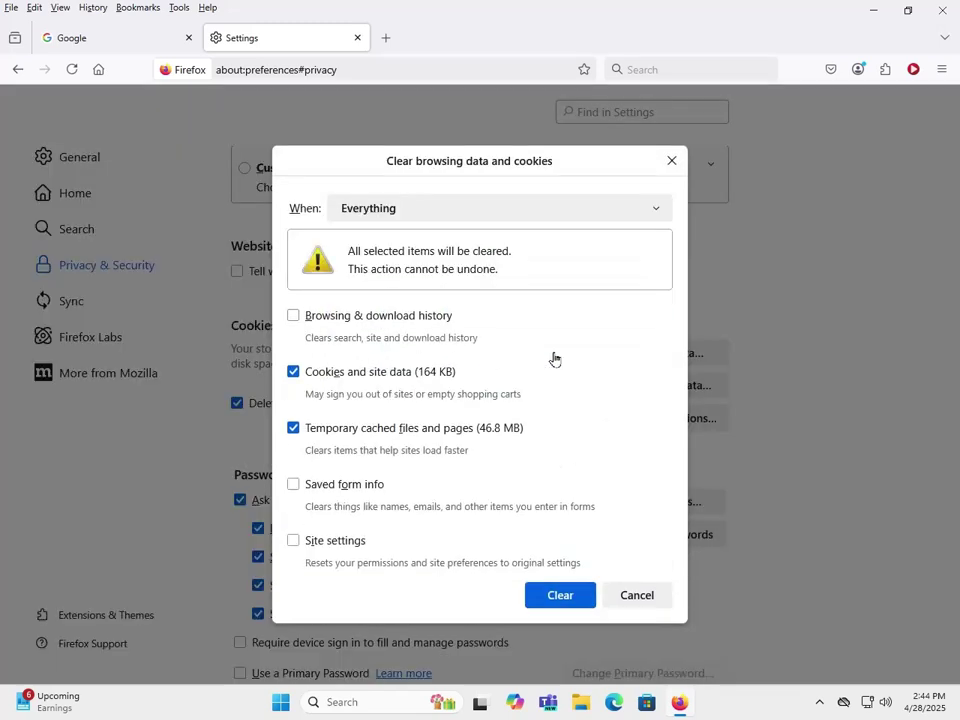
{"action": "left_click", "coordinate": [638, 600]}
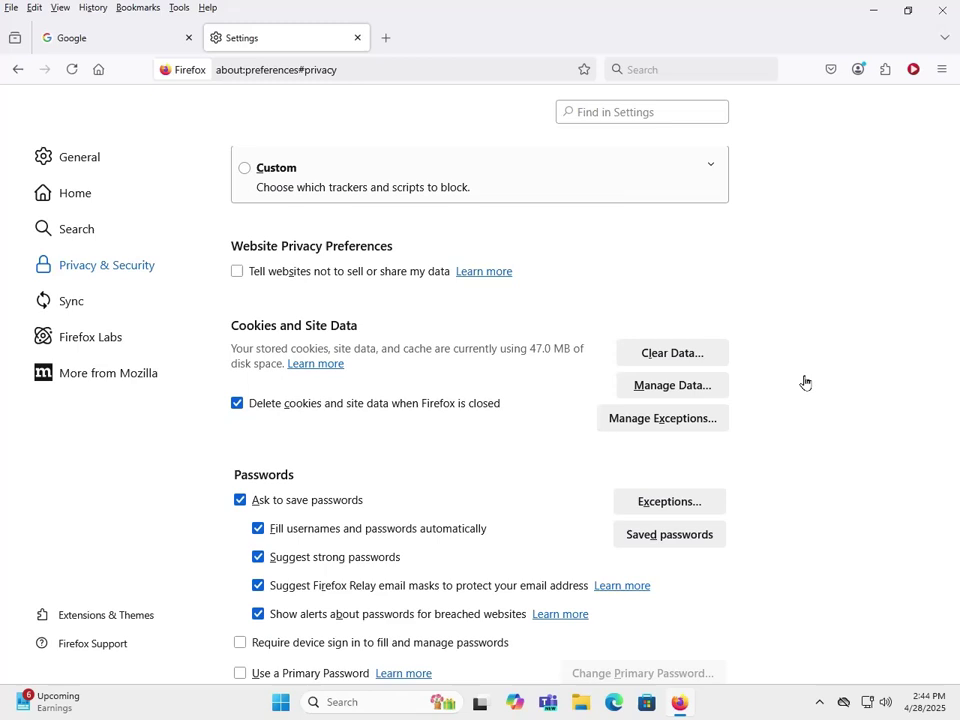
- Look through the Passwords and Autofill settings and the available history-keeping modes
{"action": "scroll", "coordinate": [818, 384], "scroll_direction": "down", "scroll_amount": 5}
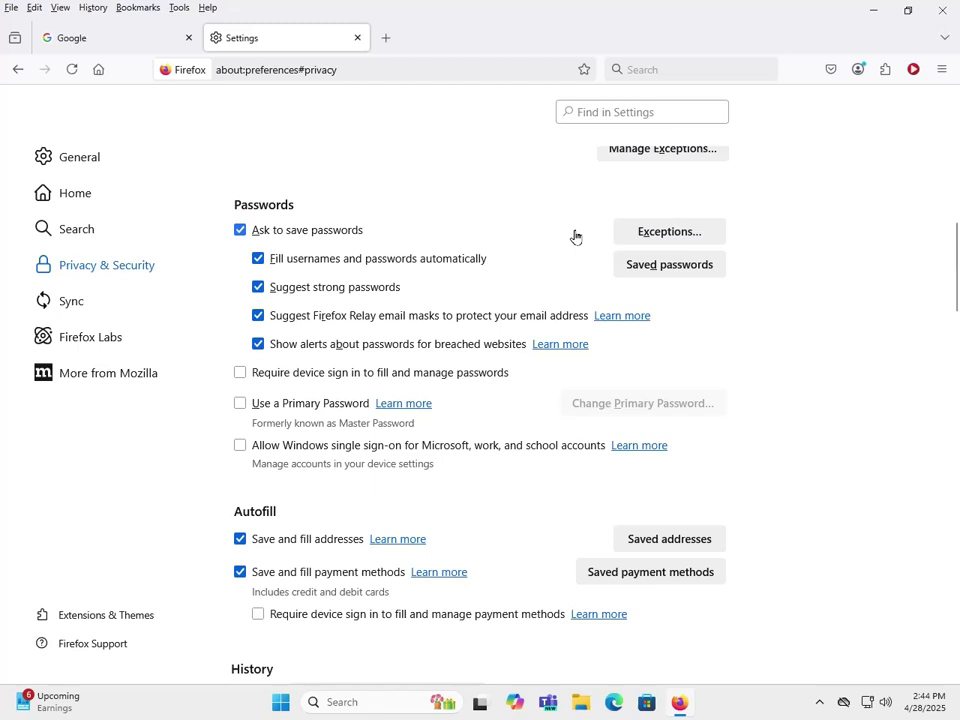
{"action": "scroll", "coordinate": [797, 553], "scroll_direction": "down", "scroll_amount": 3}
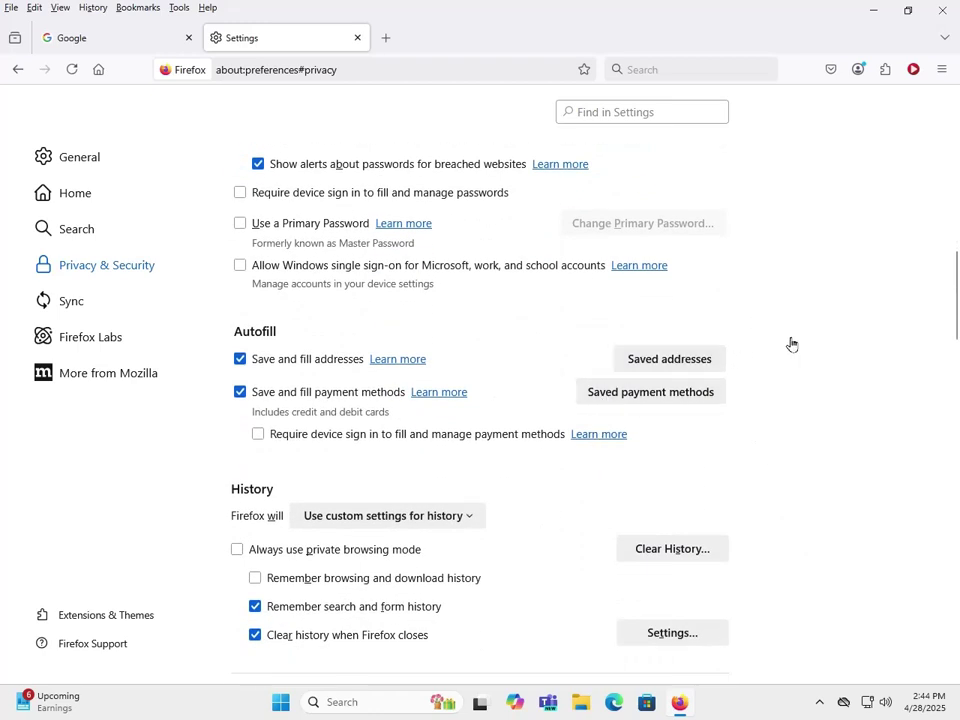
{"action": "scroll", "coordinate": [765, 339], "scroll_direction": "down", "scroll_amount": 3}
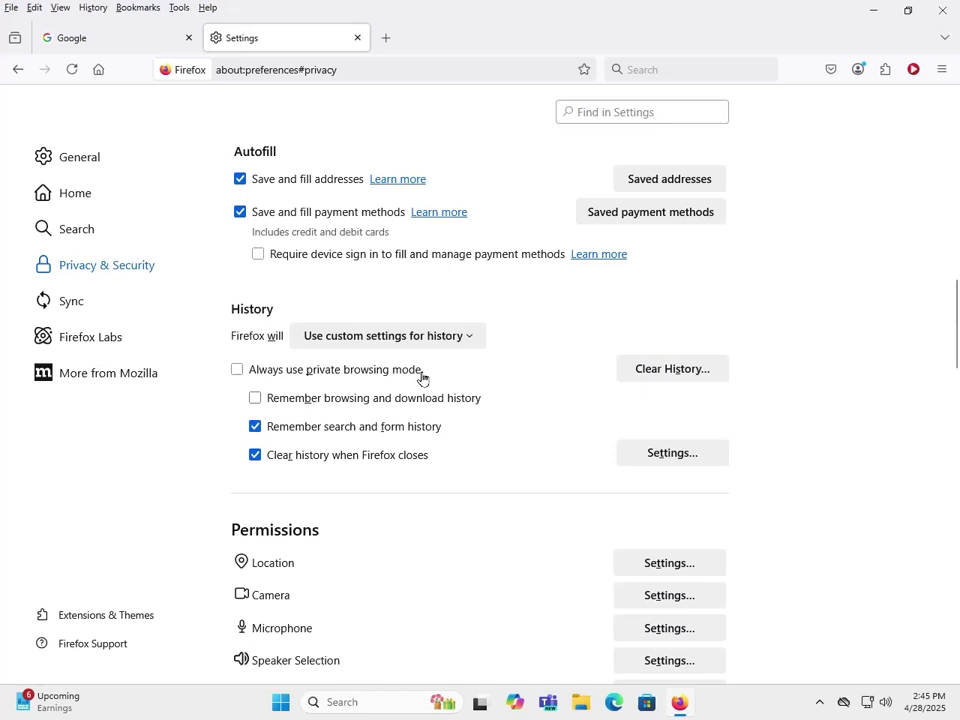
{"action": "left_click", "coordinate": [349, 340]}
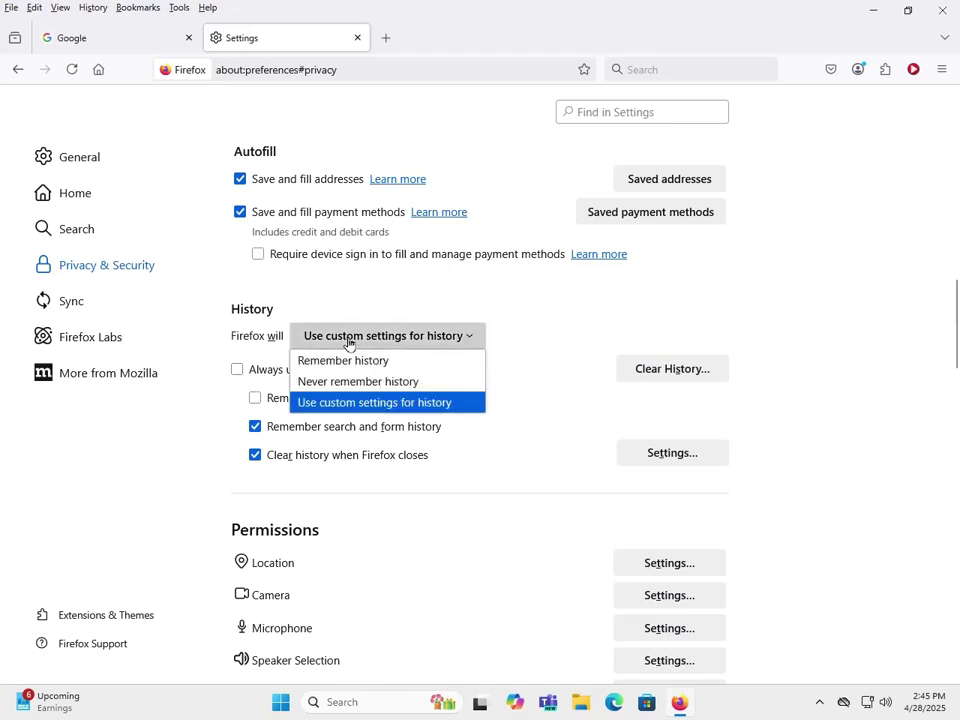
{"action": "left_click", "coordinate": [484, 321]}
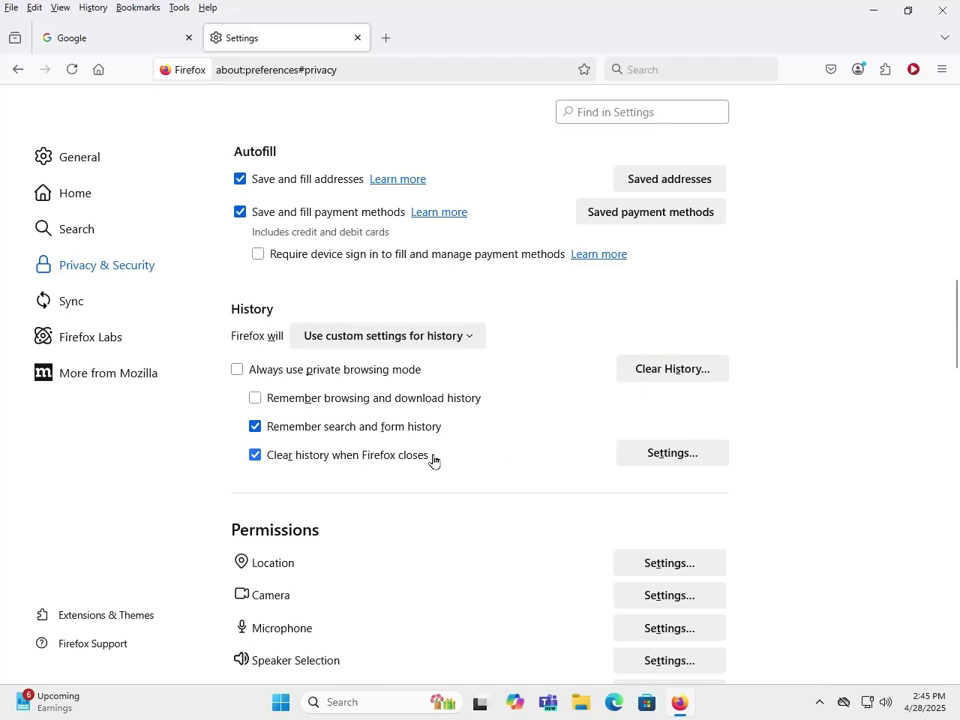
- Exclude browsing & download history, temporary cached files and saved form info from automatic clearing when Firefox closes, and save the changes
{"action": "left_click", "coordinate": [674, 456]}
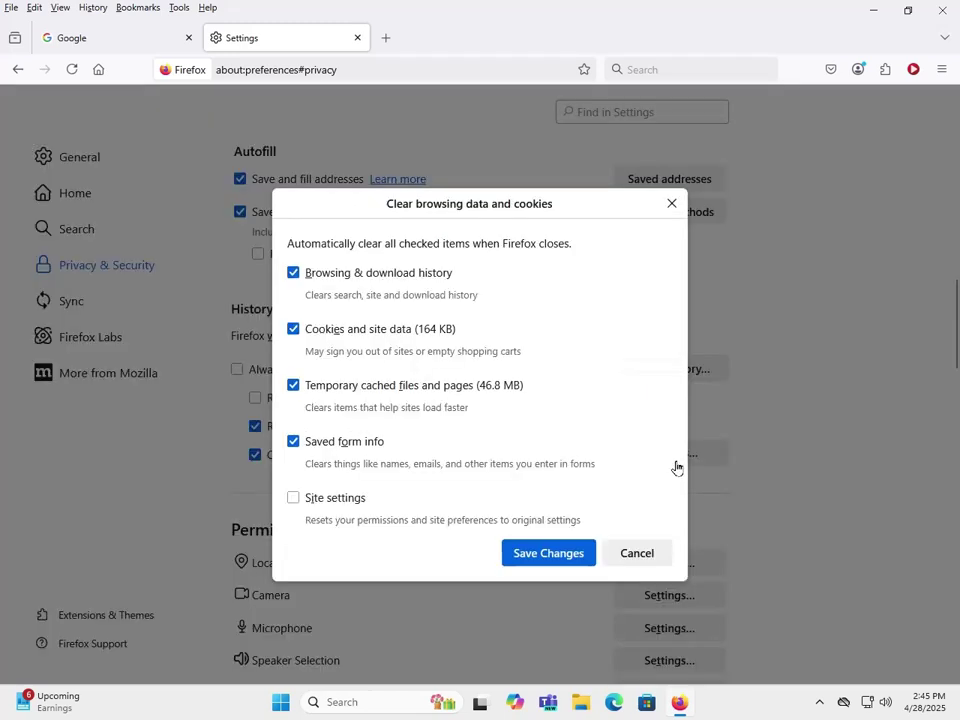
{"action": "left_click", "coordinate": [293, 274]}
{"action": "left_click", "coordinate": [292, 388]}
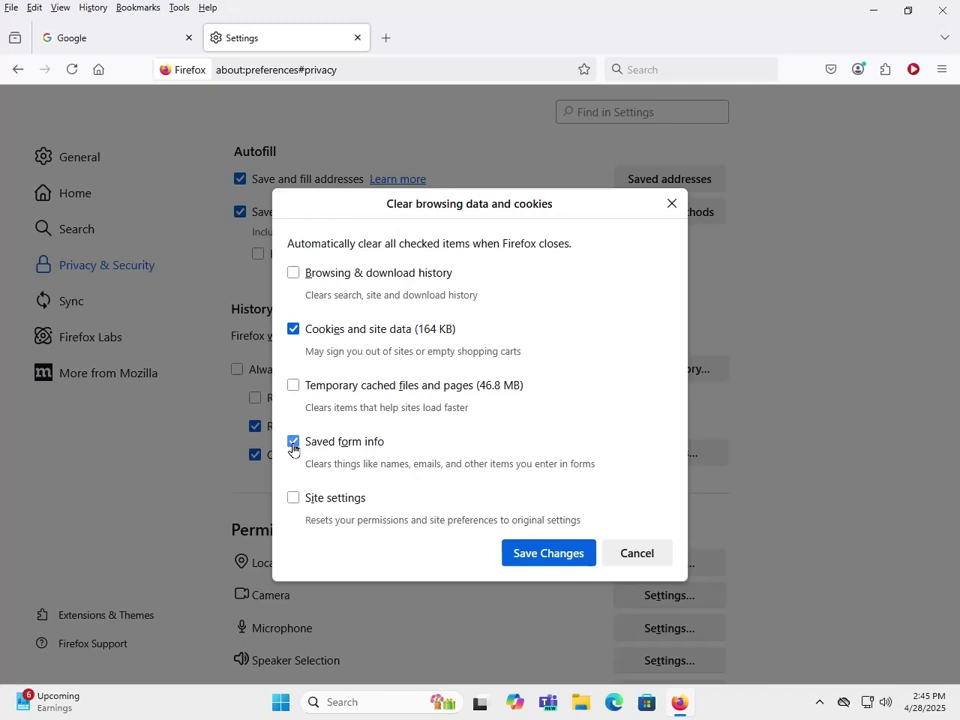
{"action": "left_click", "coordinate": [293, 443]}
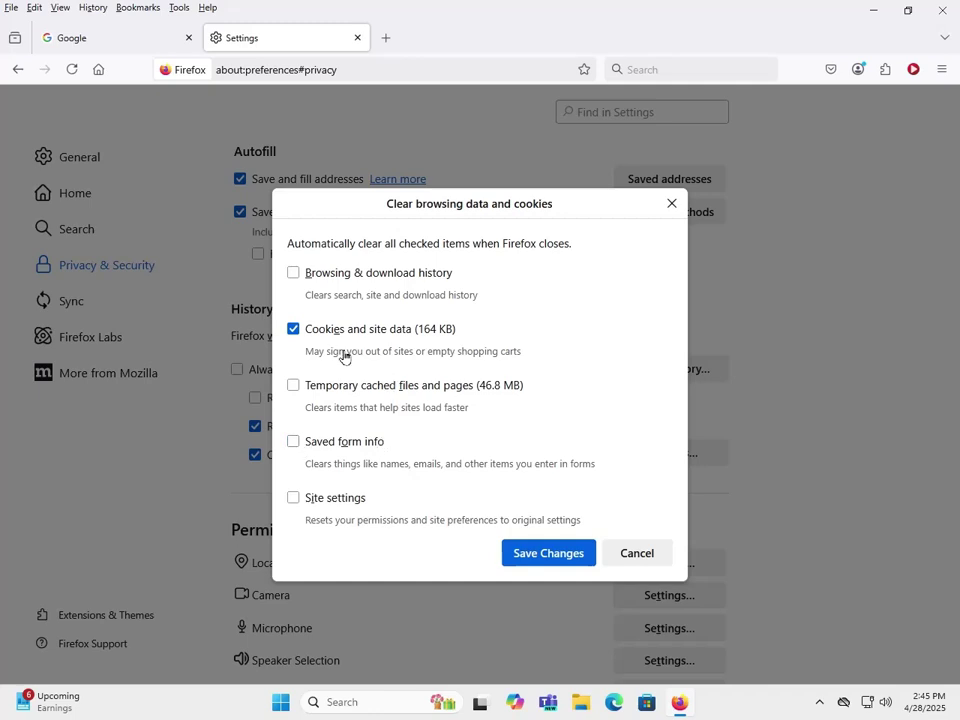
{"action": "left_click", "coordinate": [545, 558]}
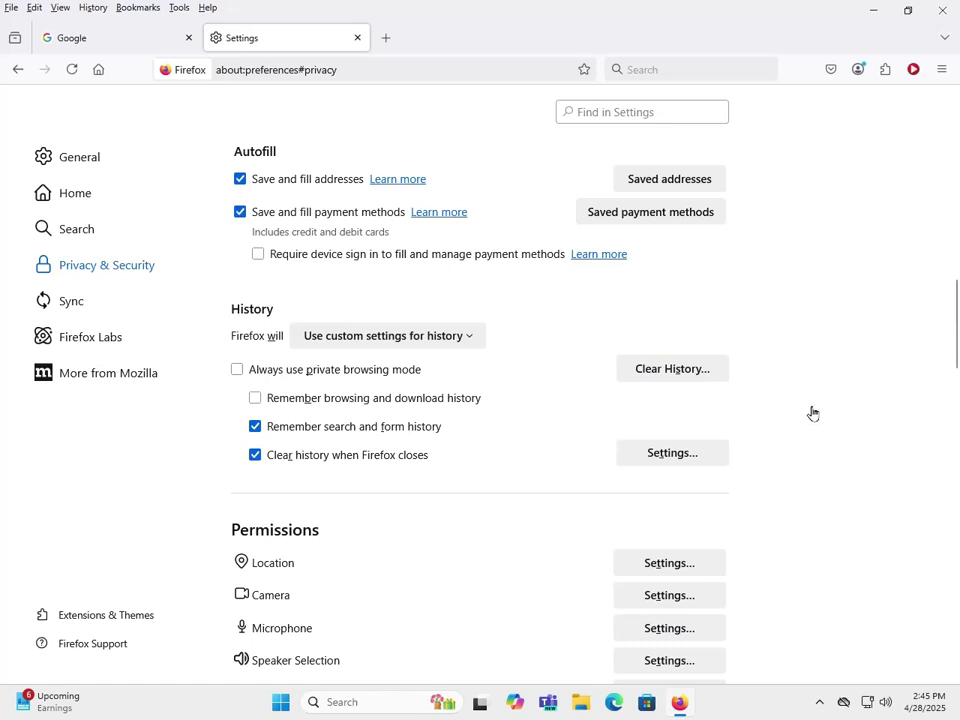
- Look through the remaining Privacy & Security settings: permissions, data collection, advertising preferences, security, certificates, HTTPS-Only Mode and DNS over HTTPS
{"action": "scroll", "coordinate": [810, 415], "scroll_direction": "down", "scroll_amount": 3}
{"action": "scroll", "coordinate": [817, 420], "scroll_direction": "down", "scroll_amount": 6}
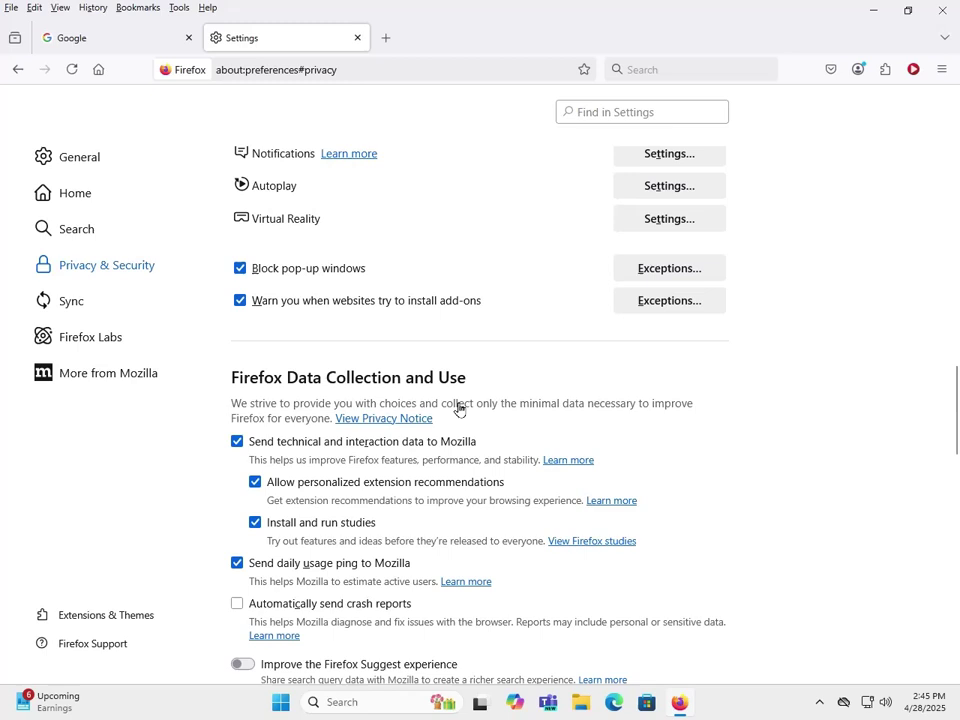
{"action": "scroll", "coordinate": [775, 415], "scroll_direction": "down", "scroll_amount": 2}
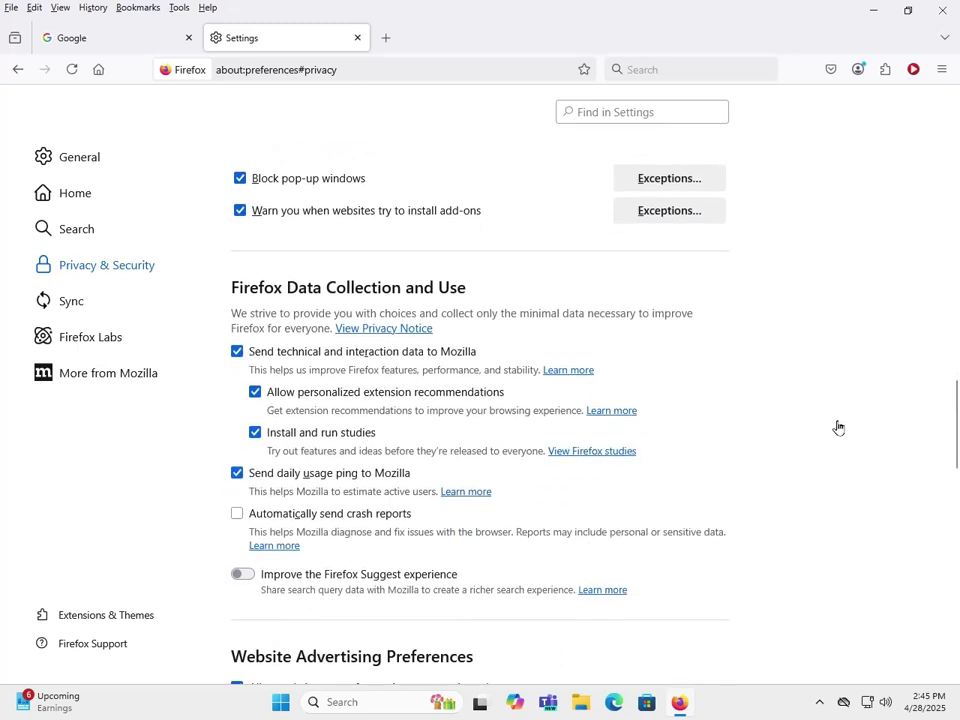
{"action": "scroll", "coordinate": [849, 374], "scroll_direction": "down", "scroll_amount": 2}
{"action": "scroll", "coordinate": [849, 374], "scroll_direction": "down", "scroll_amount": 6}
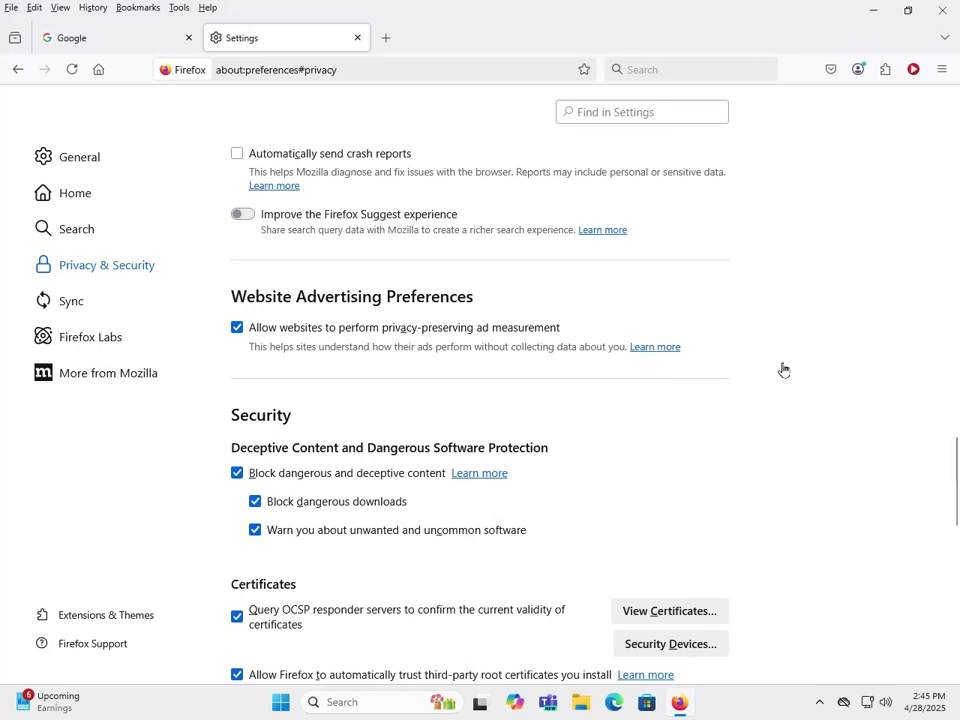
{"action": "scroll", "coordinate": [828, 377], "scroll_direction": "down", "scroll_amount": 4}
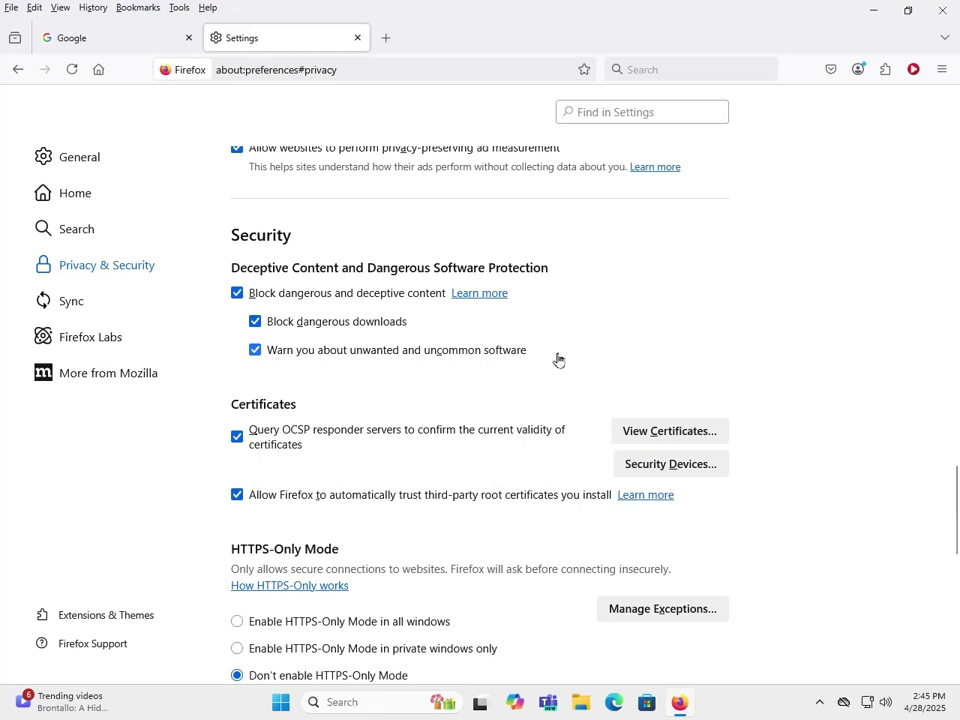
{"action": "scroll", "coordinate": [558, 360], "scroll_direction": "down", "scroll_amount": 5}
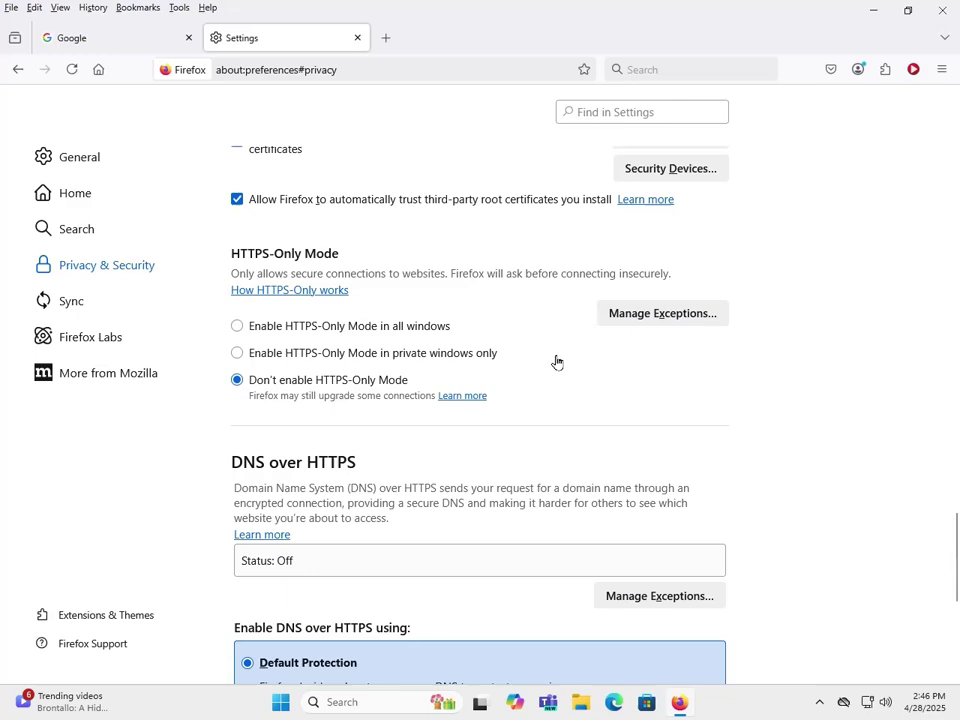
{"action": "scroll", "coordinate": [765, 368], "scroll_direction": "down", "scroll_amount": 5}
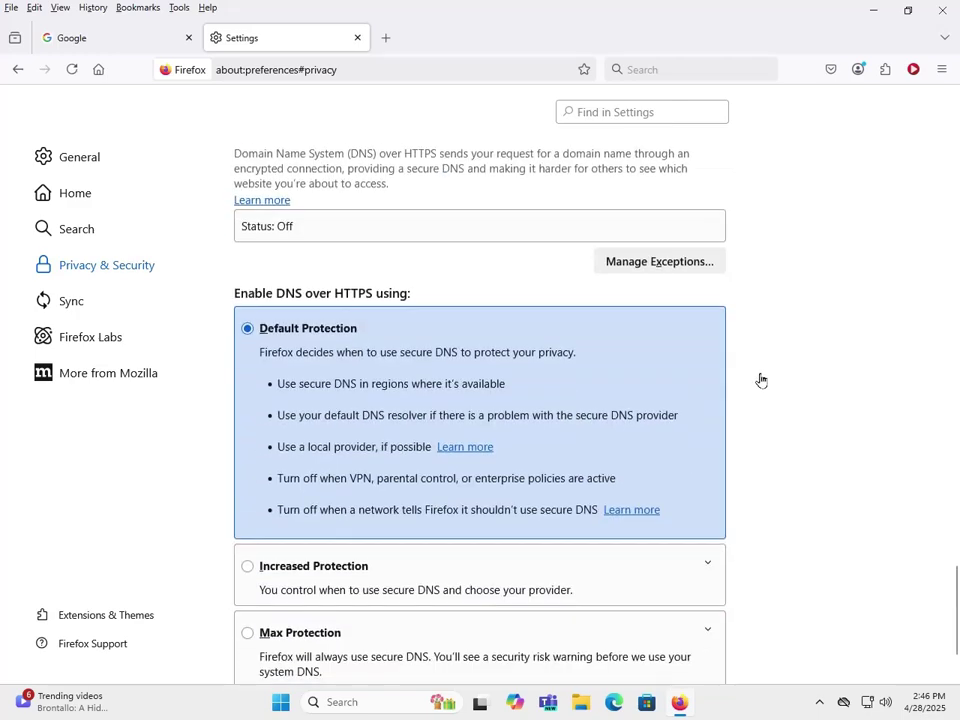
{"action": "scroll", "coordinate": [738, 395], "scroll_direction": "down", "scroll_amount": 2}
{"action": "scroll", "coordinate": [733, 400], "scroll_direction": "up", "scroll_amount": 6}
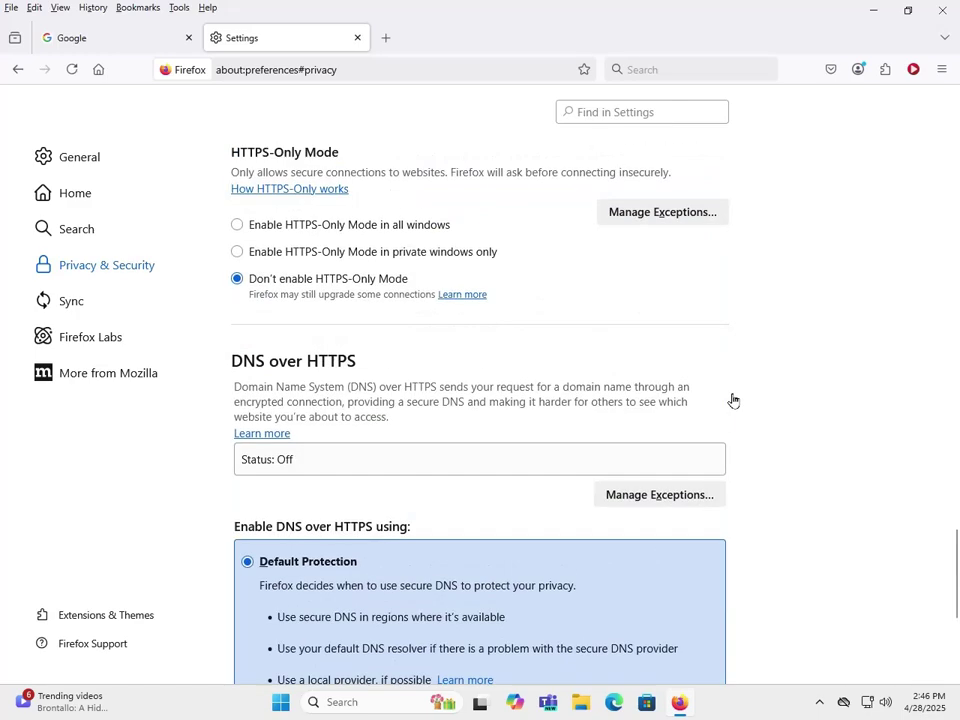
{"action": "scroll", "coordinate": [733, 400], "scroll_direction": "up", "scroll_amount": 9}
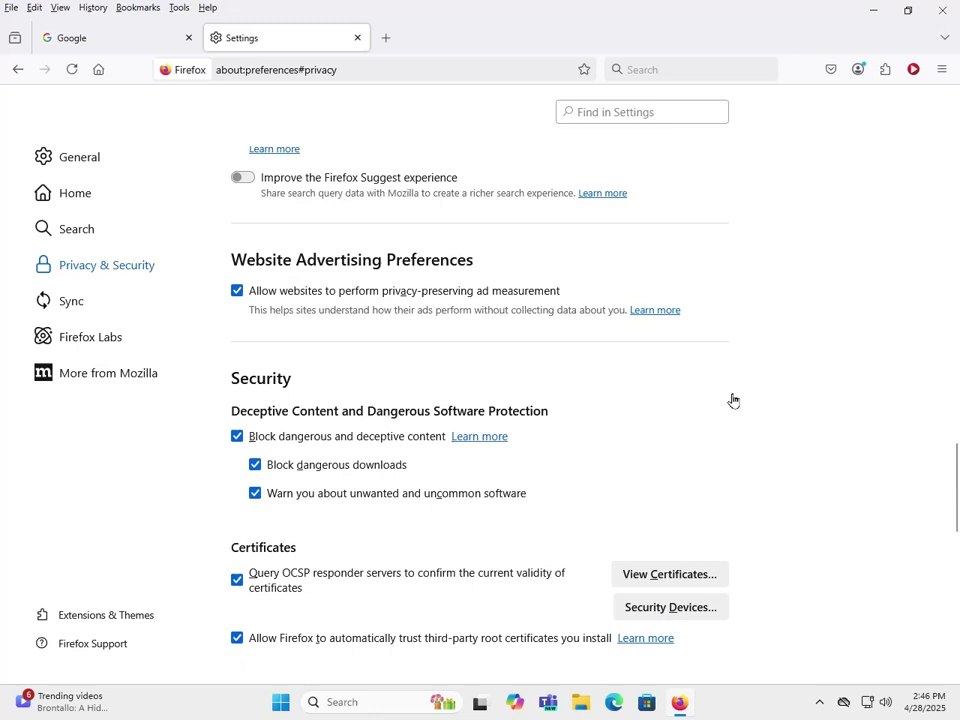
- Go through the Sync, Firefox Labs and More from Mozilla settings pages
{"action": "left_click", "coordinate": [56, 310]}
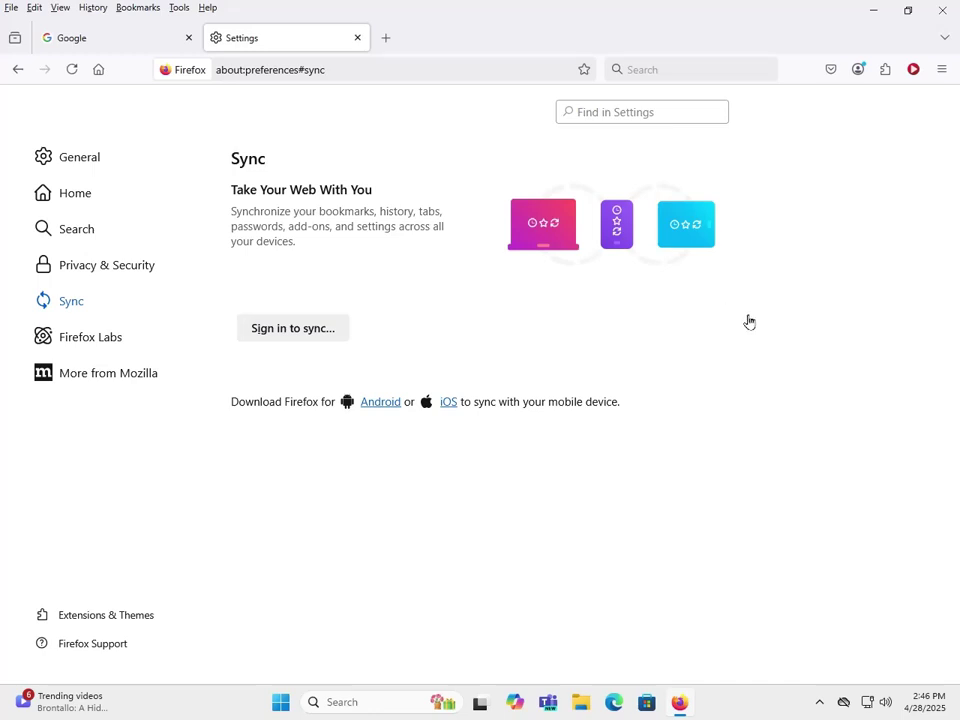
{"action": "left_click", "coordinate": [69, 348]}
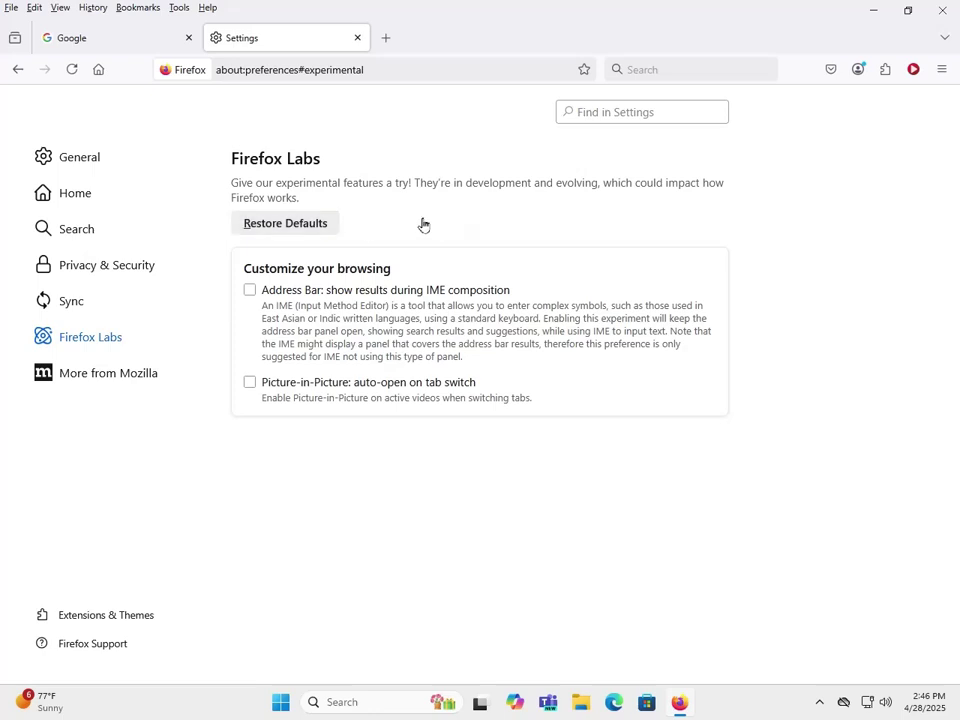
{"action": "left_click", "coordinate": [83, 378]}
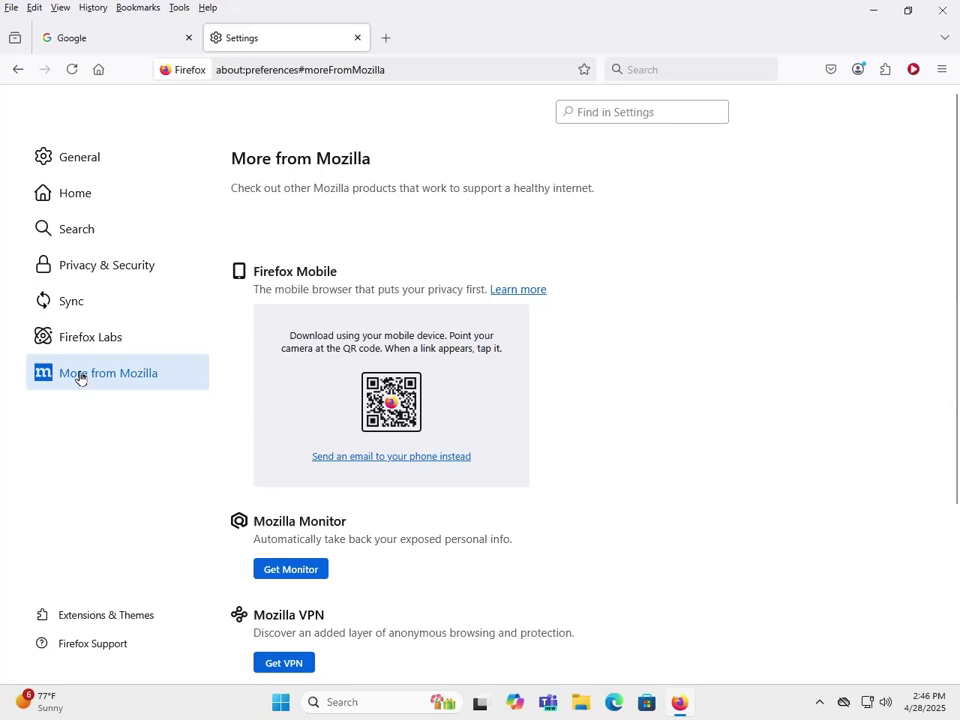
{"action": "scroll", "coordinate": [733, 296], "scroll_direction": "down", "scroll_amount": 3}
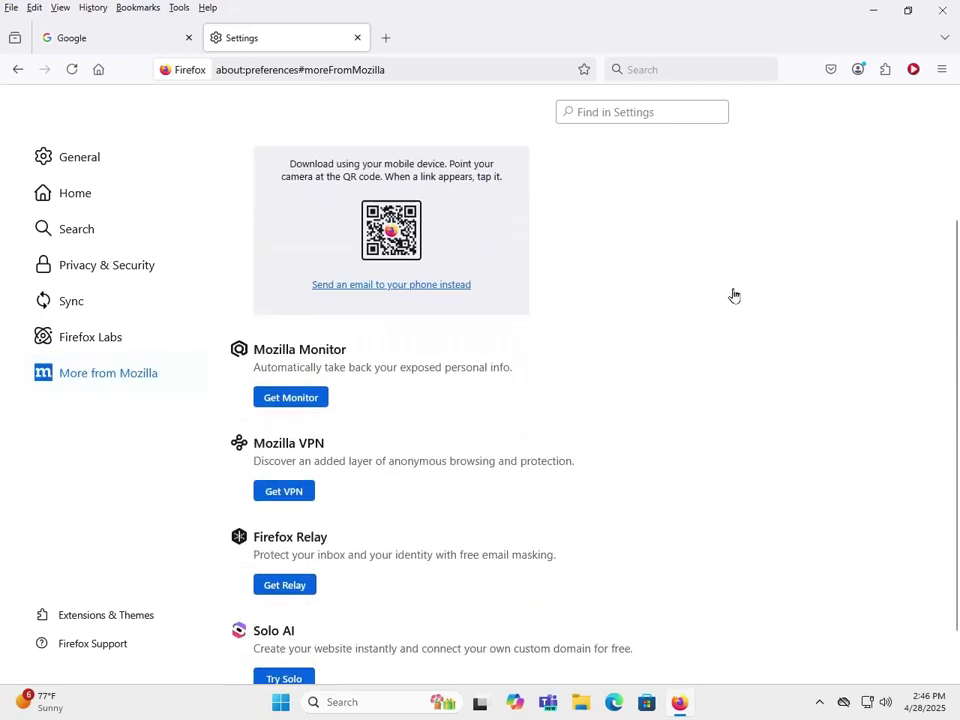
{"action": "scroll", "coordinate": [709, 405], "scroll_direction": "up", "scroll_amount": 3}
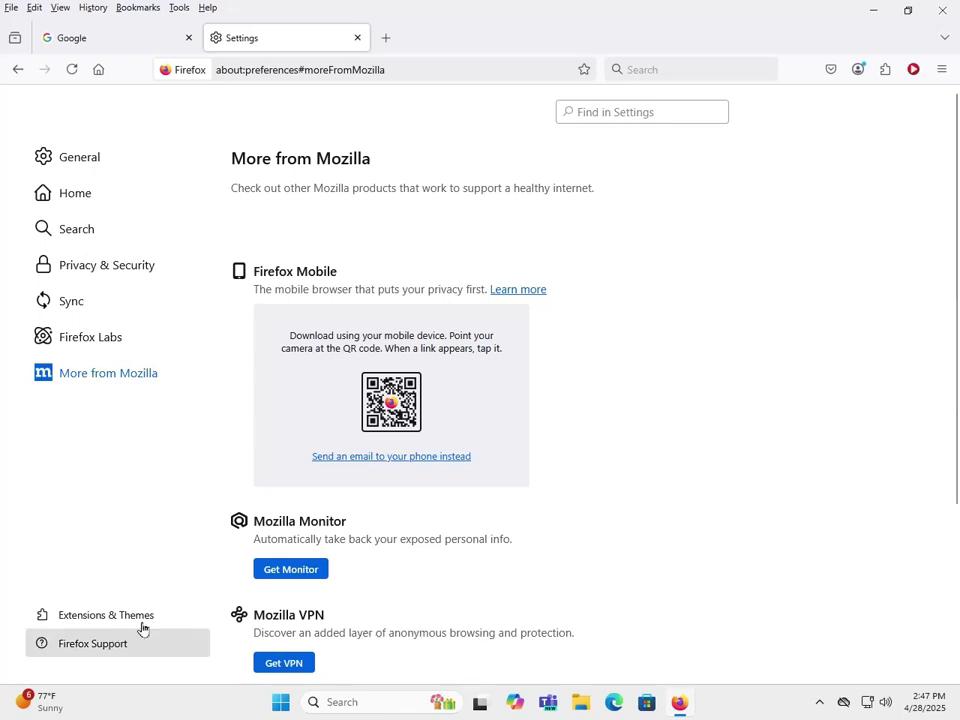
- Open the Add-ons Manager from the settings and view its recommended extensions and themes
{"action": "left_click", "coordinate": [73, 619]}
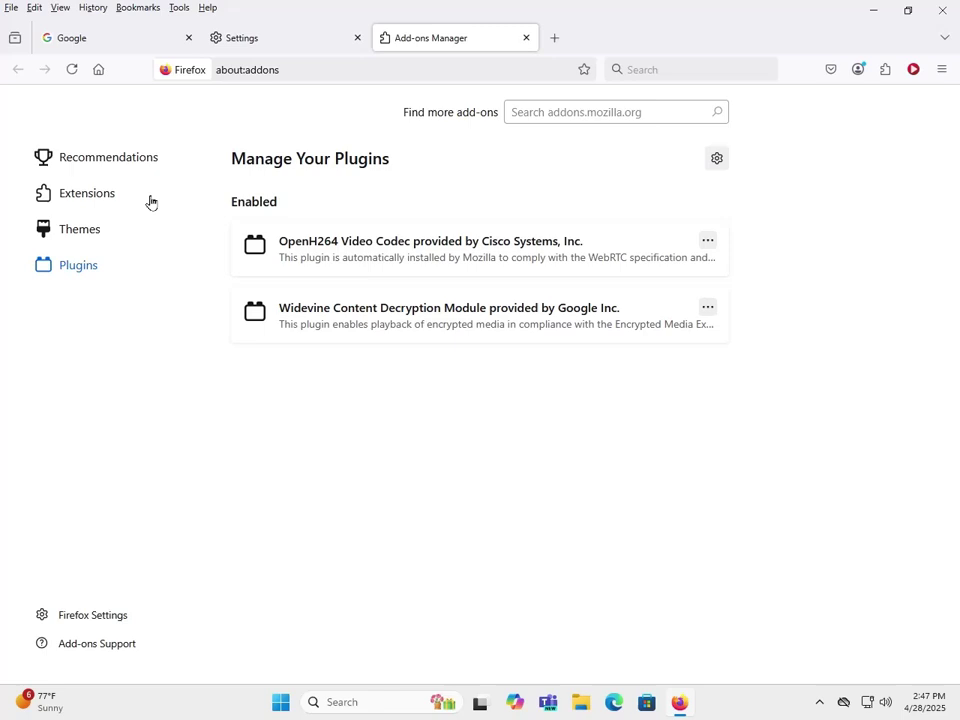
{"action": "left_click", "coordinate": [105, 176]}
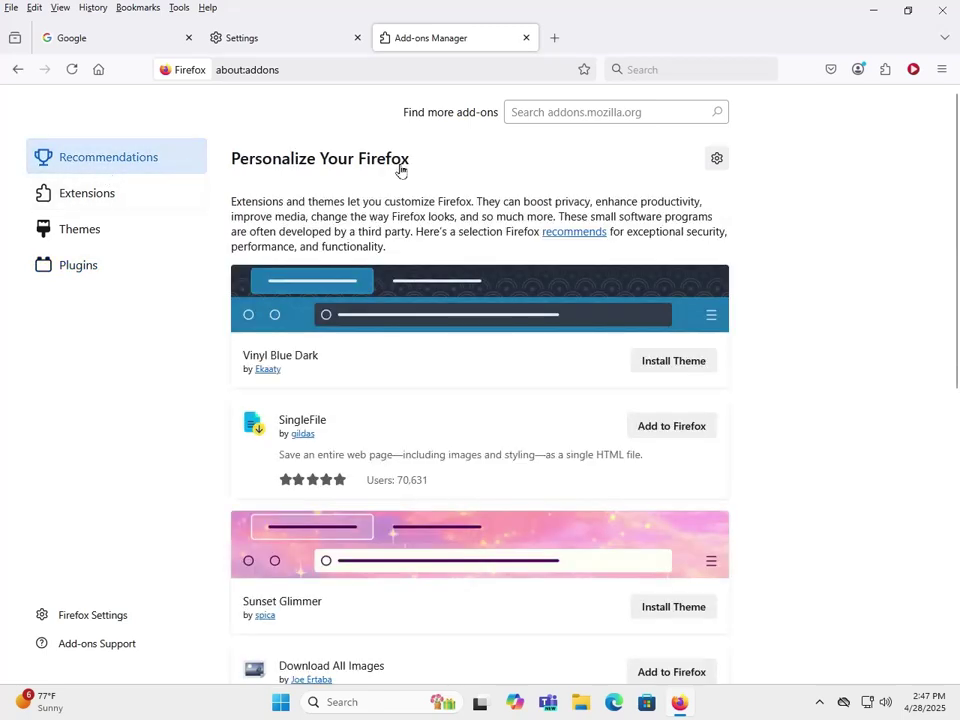
- Browse the full list of recommended extensions and themes in the Add-ons Manager
{"action": "left_click", "coordinate": [555, 116]}
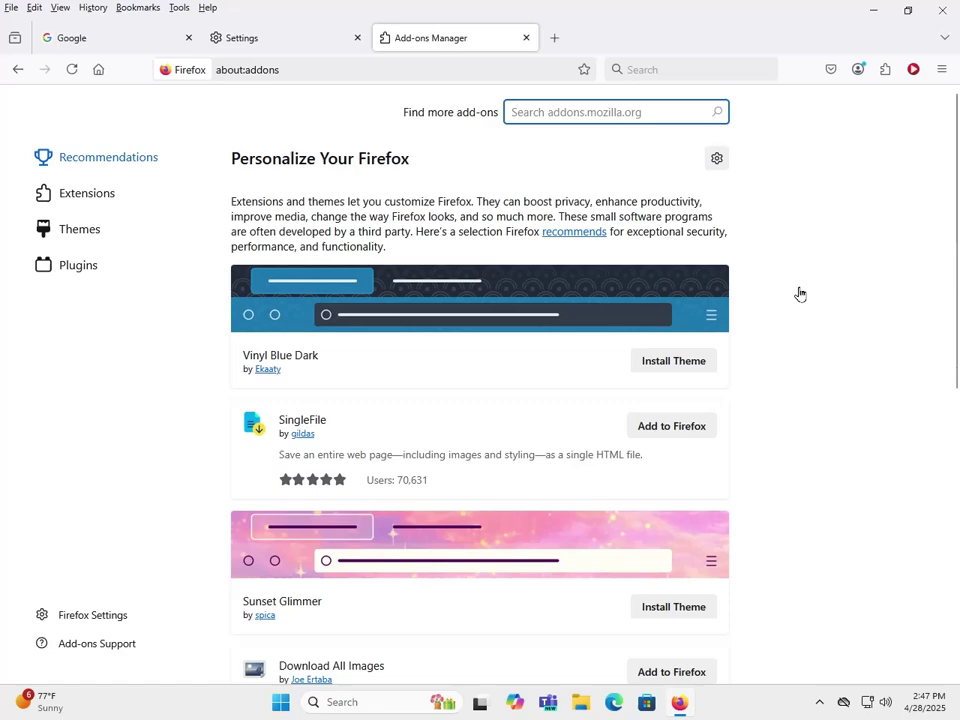
{"action": "scroll", "coordinate": [800, 293], "scroll_direction": "down", "scroll_amount": 5}
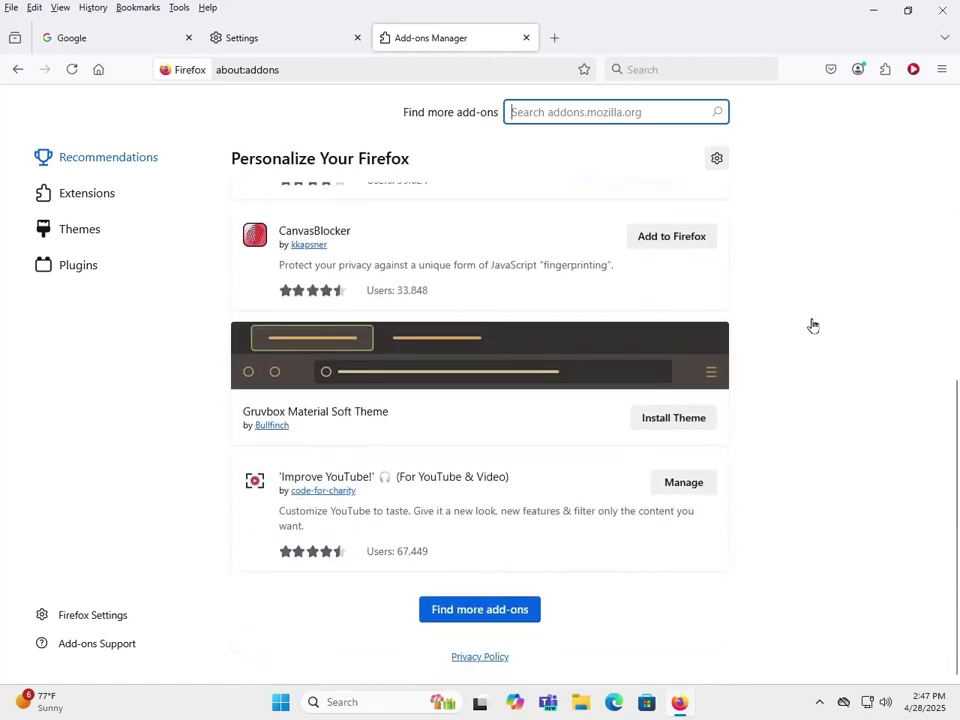
{"action": "scroll", "coordinate": [805, 340], "scroll_direction": "up", "scroll_amount": 5}
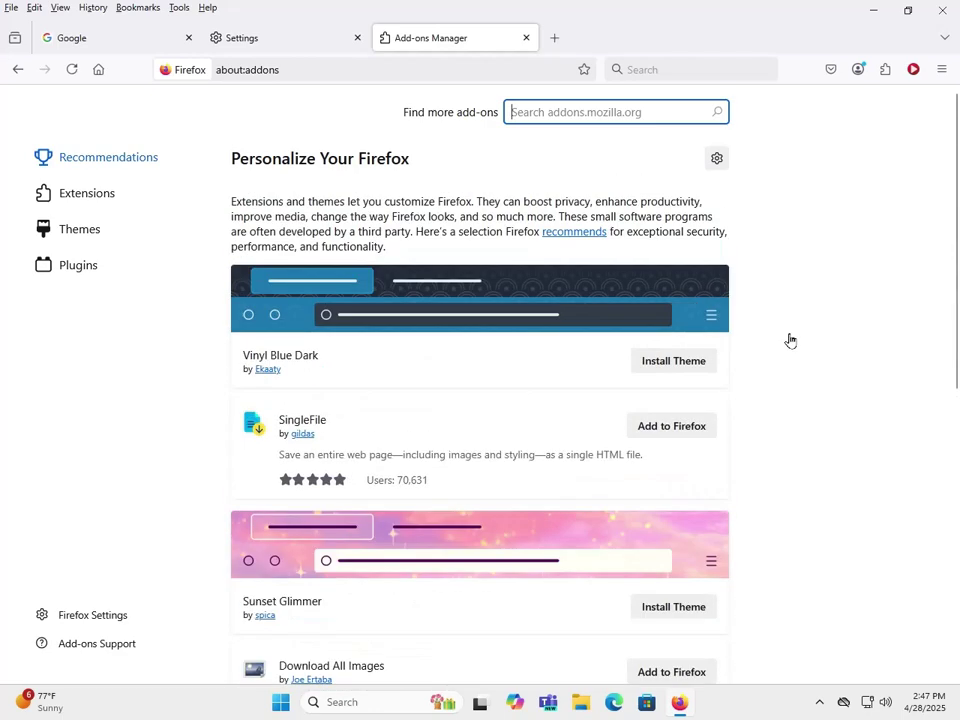
- Show the installed extensions and open the details of the 'Improve YouTube!' extension
{"action": "left_click", "coordinate": [90, 193]}
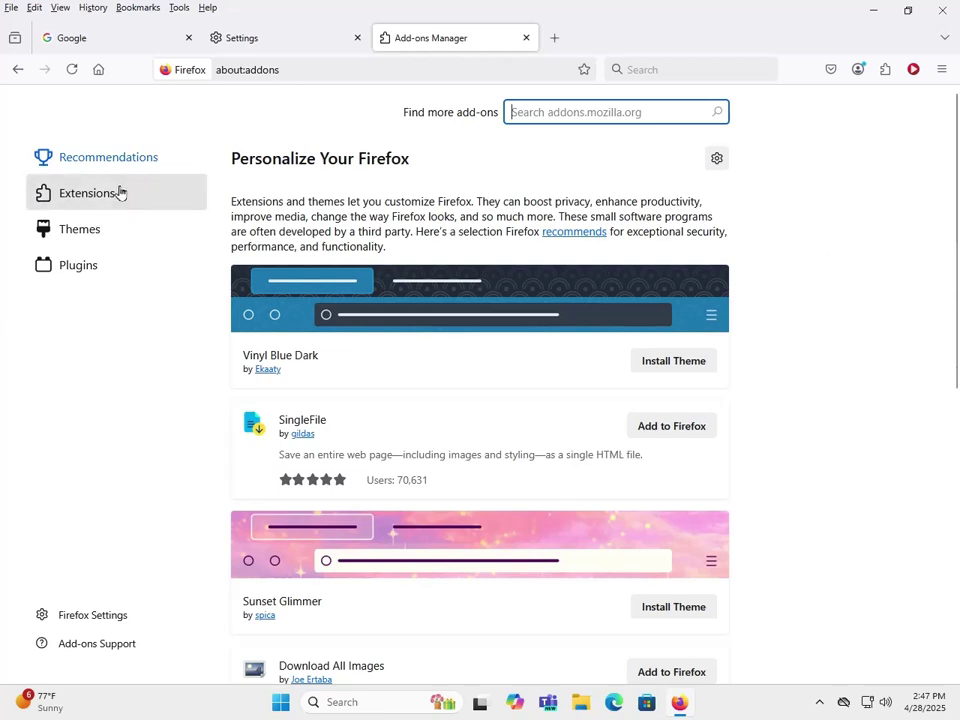
{"action": "left_click", "coordinate": [84, 198]}
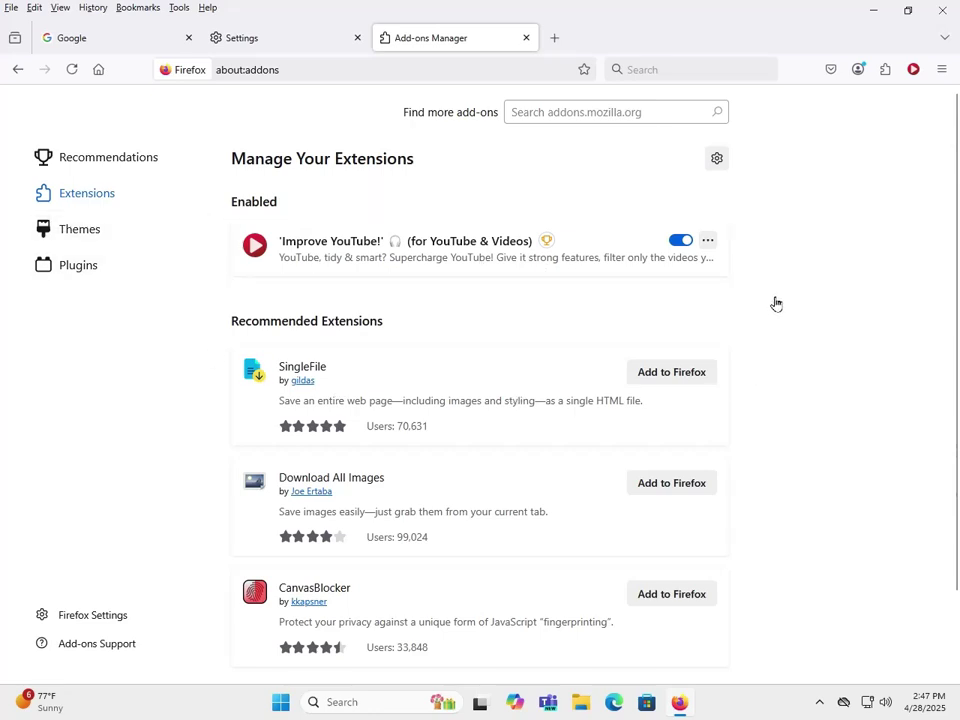
{"action": "left_click", "coordinate": [666, 247]}
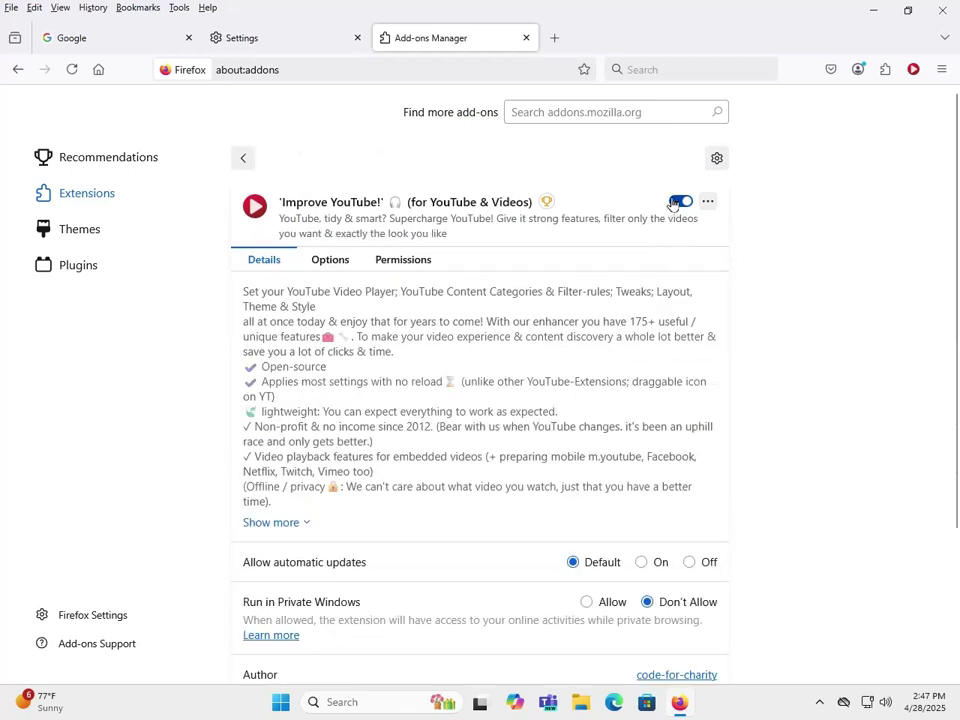
- Disable the 'Improve YouTube!' extension, check its Remove and Report options, and enable it again
{"action": "left_click", "coordinate": [679, 202]}
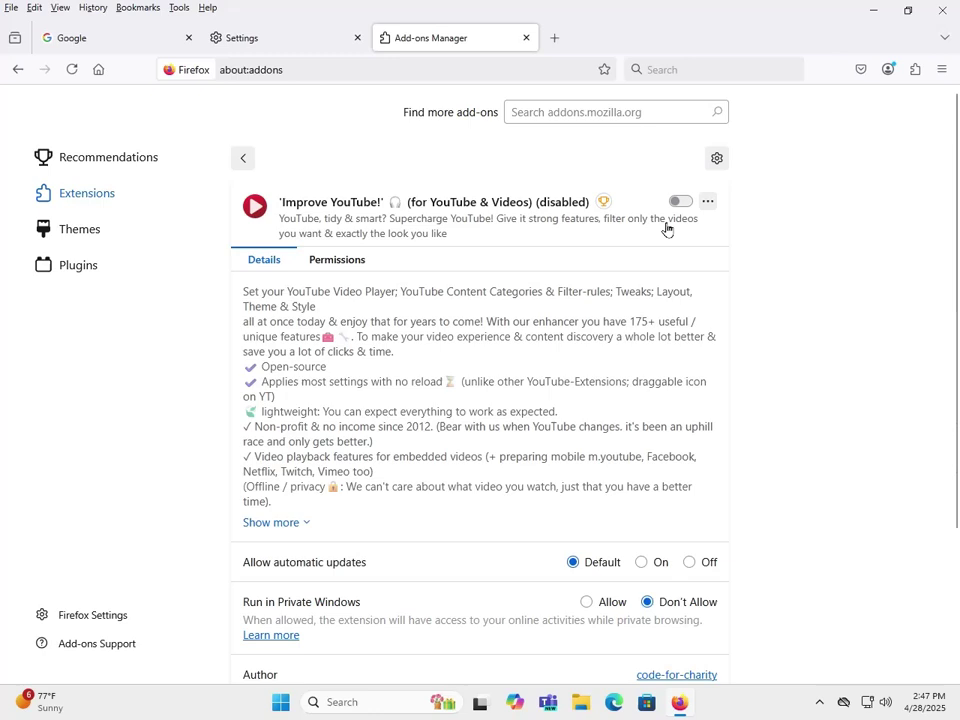
{"action": "left_click", "coordinate": [708, 204]}
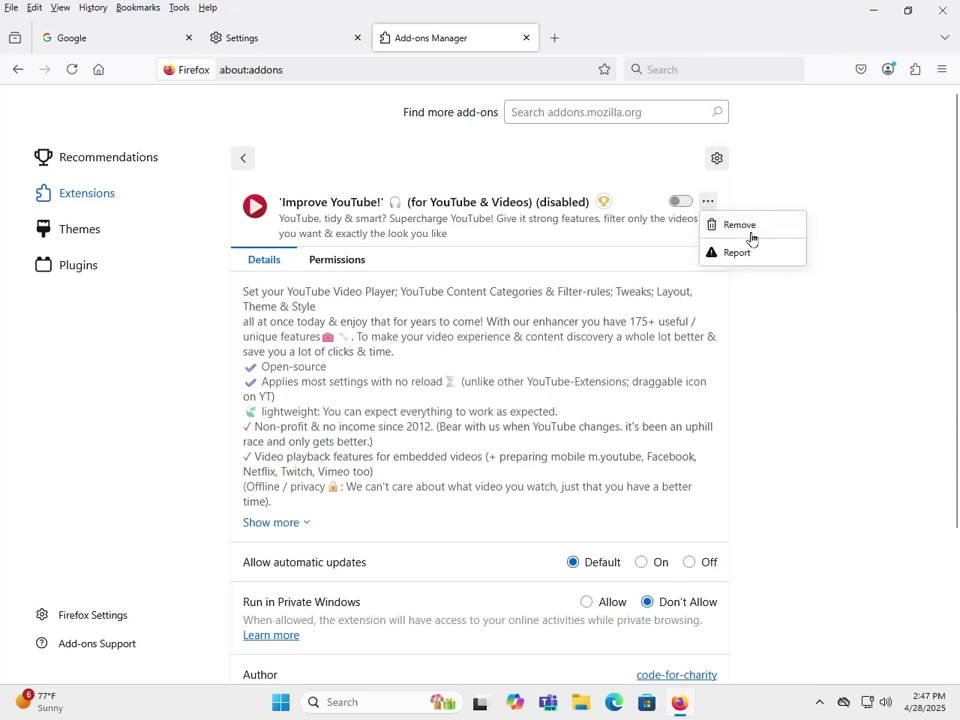
{"action": "left_click", "coordinate": [688, 214]}
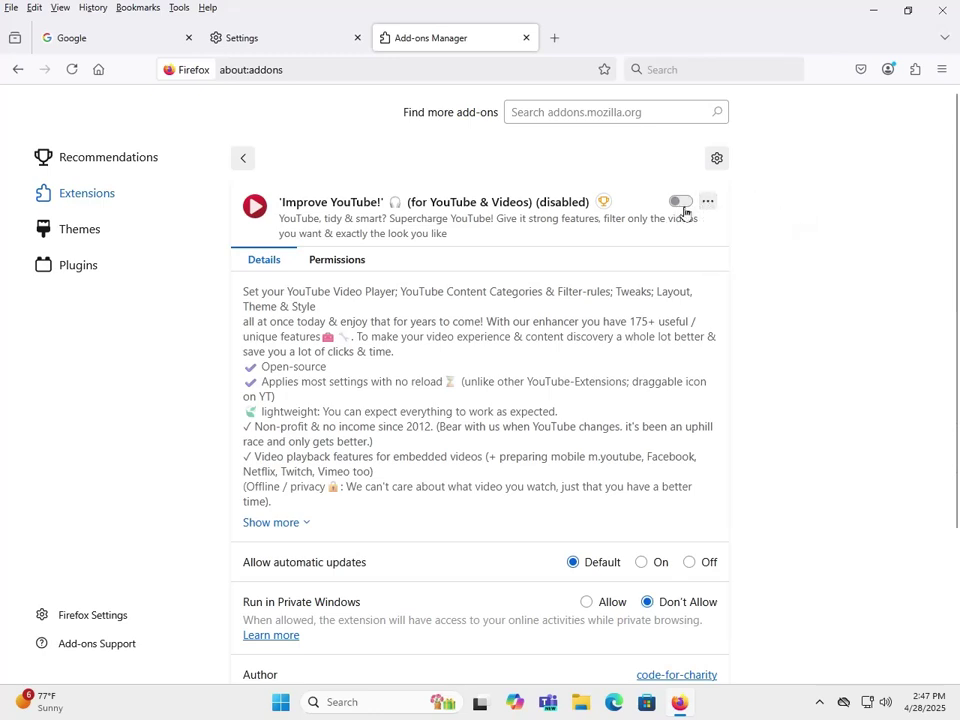
{"action": "left_click", "coordinate": [682, 204]}
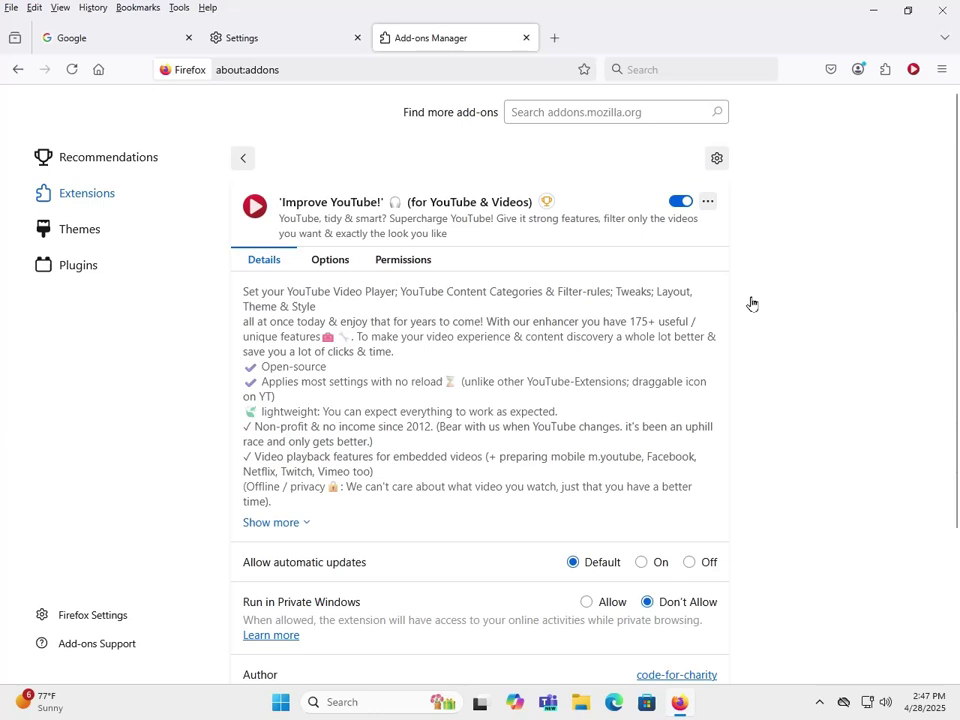
- Review the extension's automatic update, private window, author, version and rating details
{"action": "scroll", "coordinate": [787, 299], "scroll_direction": "down", "scroll_amount": 2}
{"action": "scroll", "coordinate": [788, 300], "scroll_direction": "down", "scroll_amount": 2}
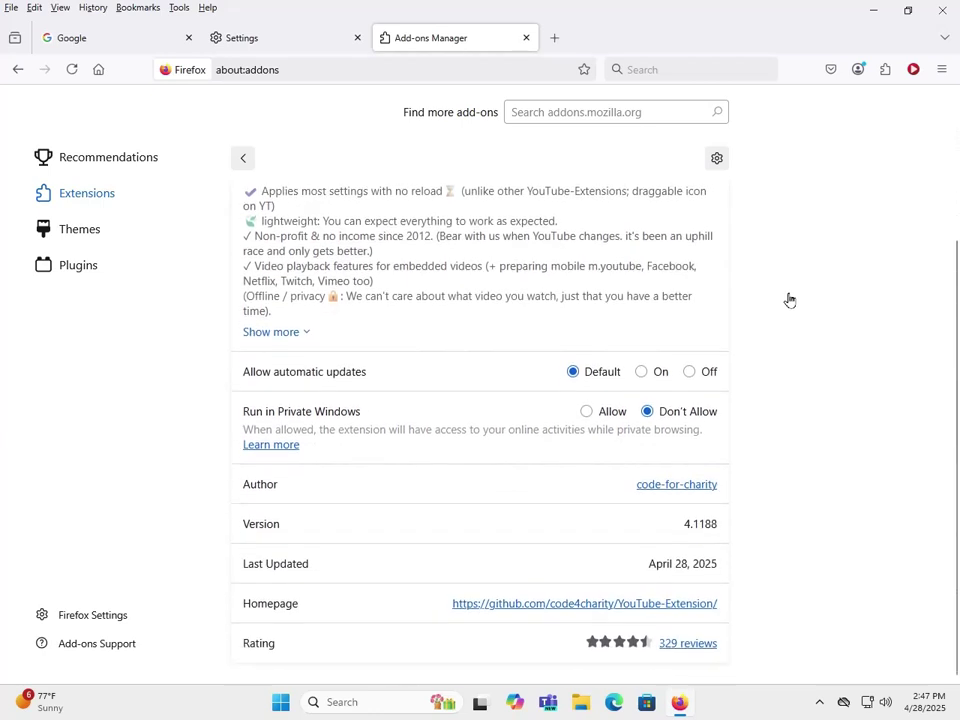
{"action": "scroll", "coordinate": [788, 300], "scroll_direction": "up", "scroll_amount": 4}
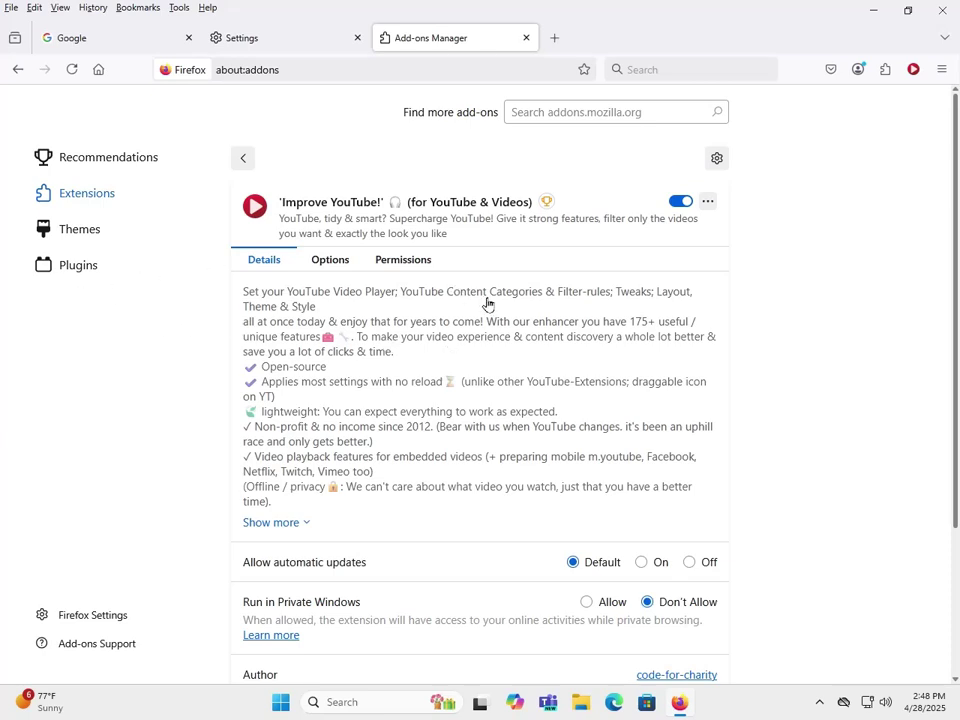
- Go through the Themes, Recommendations and Plugins pages of the Add-ons Manager
{"action": "left_click", "coordinate": [75, 233]}
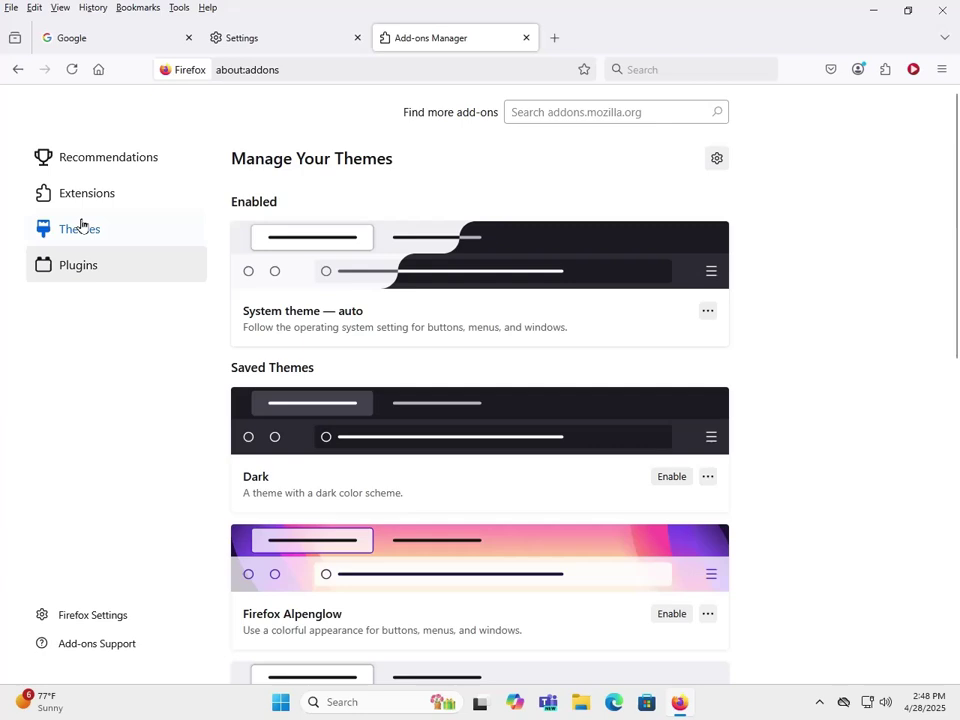
{"action": "left_click", "coordinate": [83, 162]}
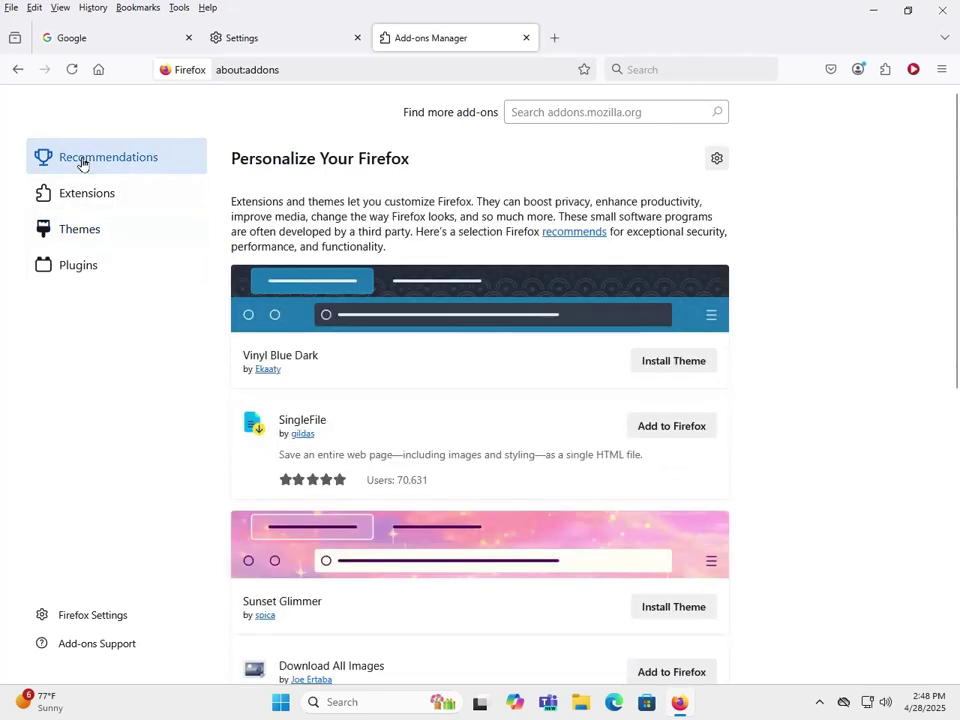
{"action": "left_click", "coordinate": [62, 234]}
{"action": "left_click", "coordinate": [73, 277]}
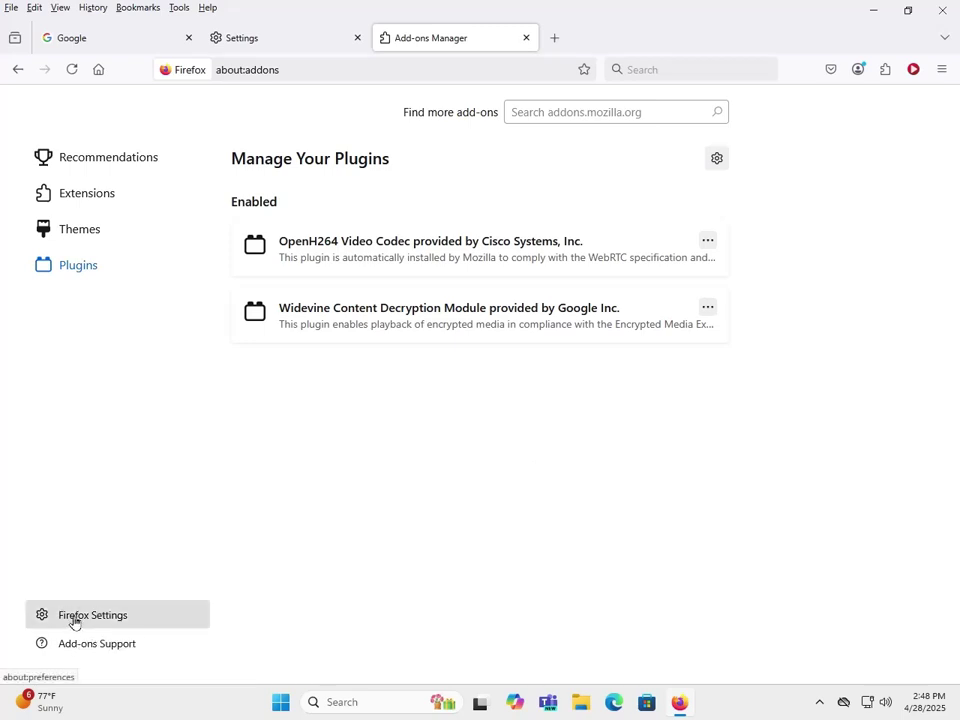
- Return to the settings, open the Firefox Support article on options and preferences, and view its Ask a Question topics
{"action": "left_click", "coordinate": [290, 38]}
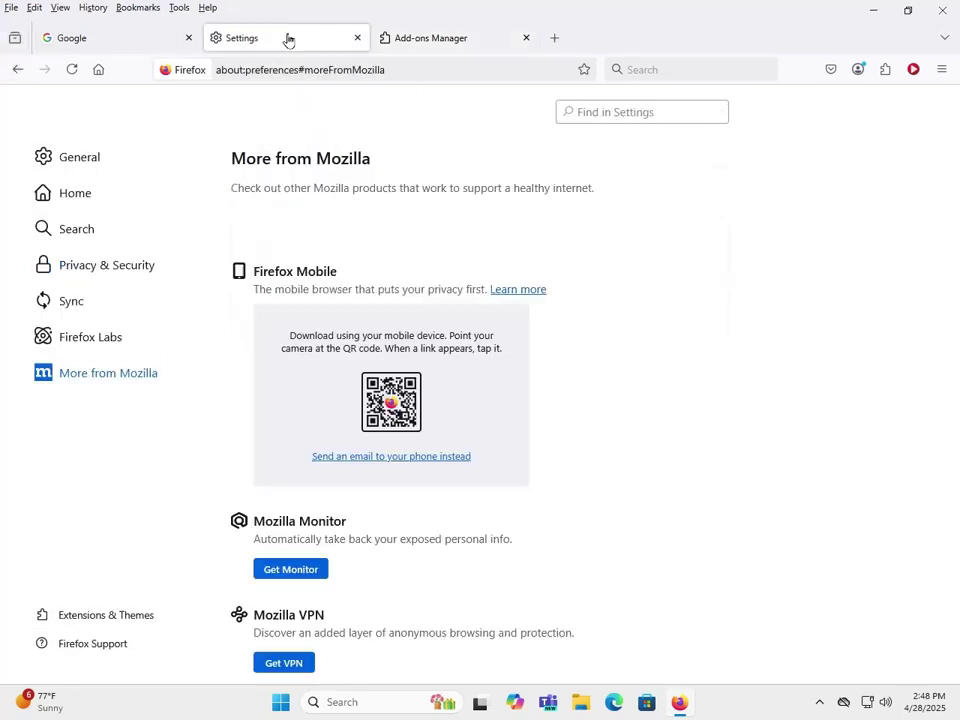
{"action": "left_click", "coordinate": [74, 645]}
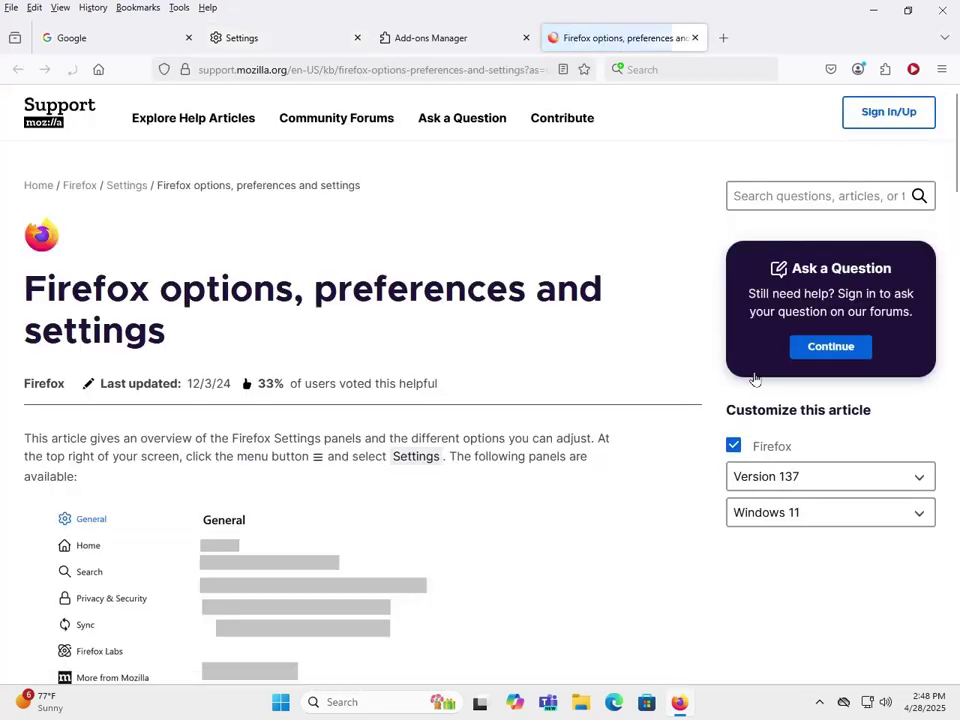
{"action": "mouse_move", "coordinate": [454, 121]}
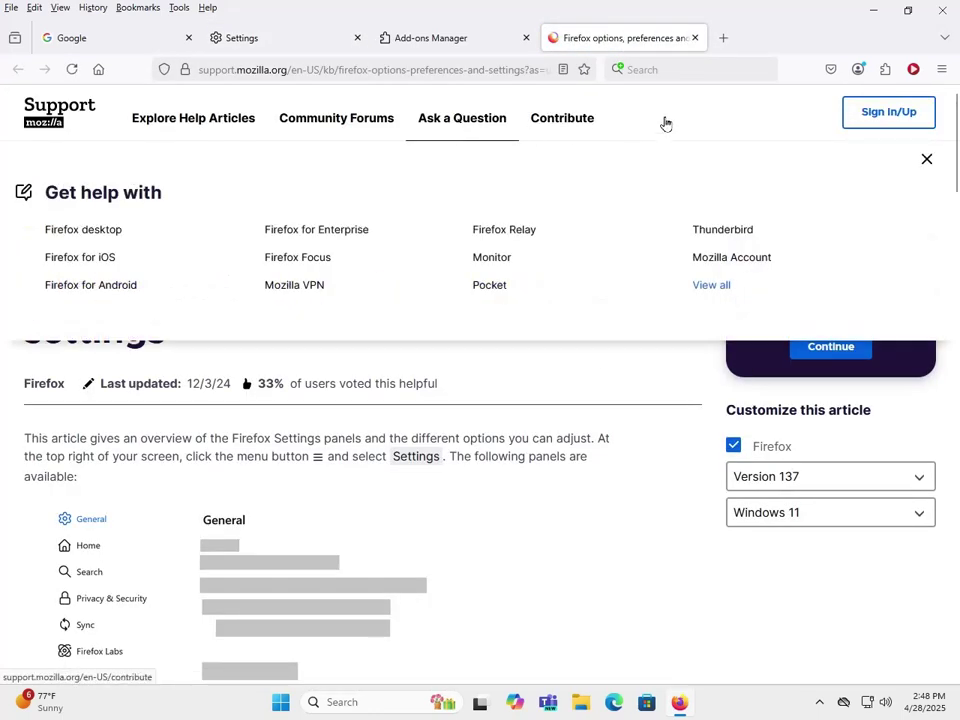
- Close the support article, the Add-ons Manager and the Settings page, leaving only the Google page open
{"action": "left_click", "coordinate": [697, 40]}
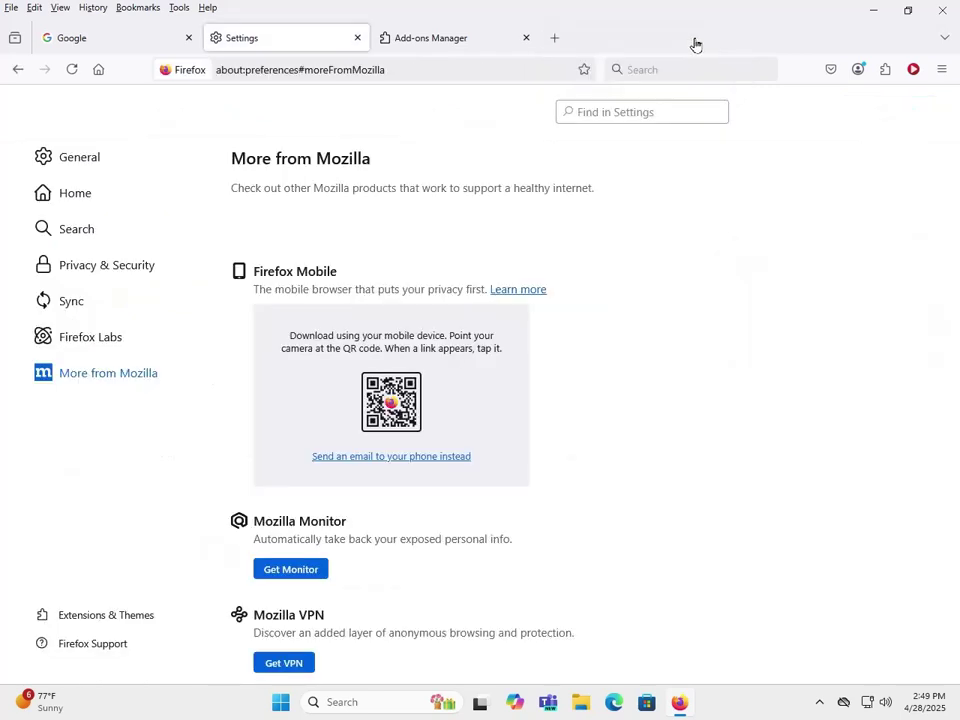
{"action": "left_click", "coordinate": [525, 38]}
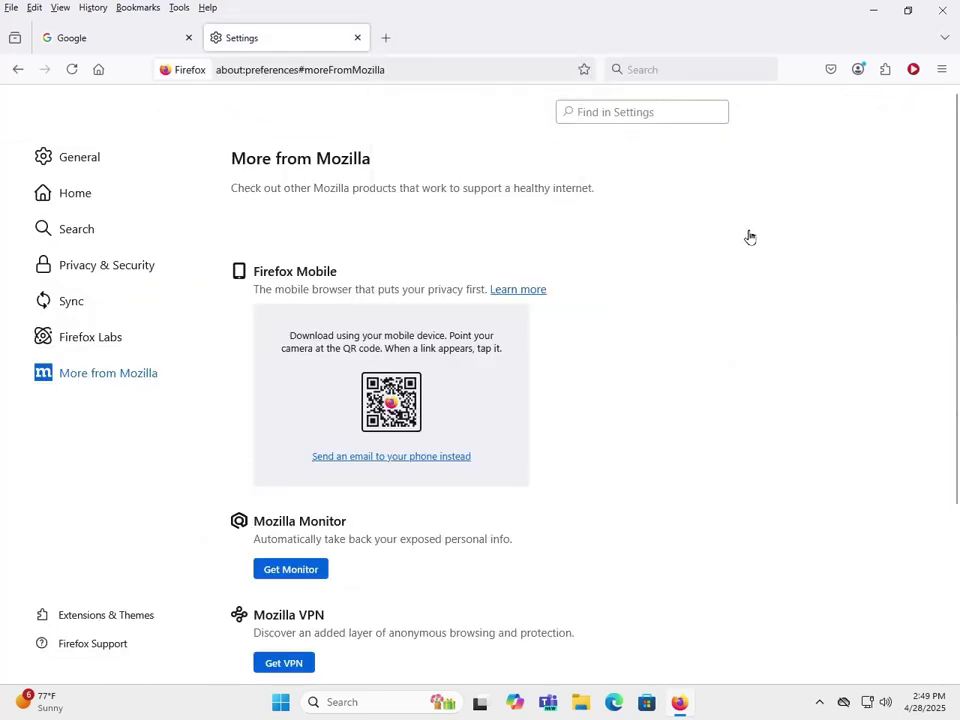
{"action": "left_click", "coordinate": [356, 39]}
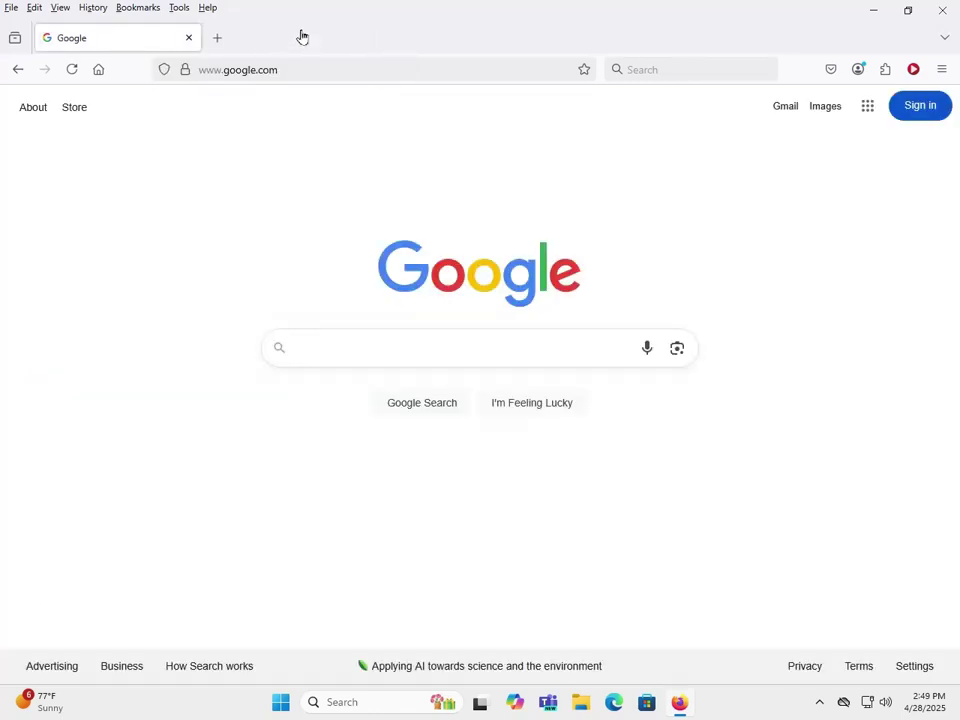
- Look at the application menu, close it, and open the Troubleshooting Information page from Firefox's help options
{"action": "left_click", "coordinate": [942, 69]}
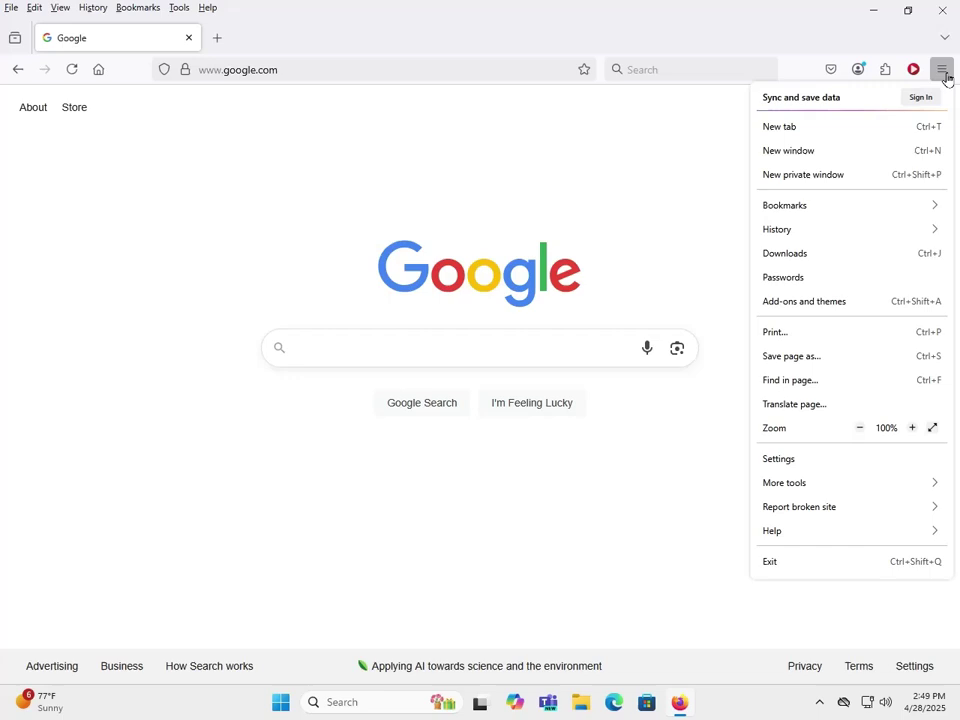
{"action": "left_click", "coordinate": [940, 75]}
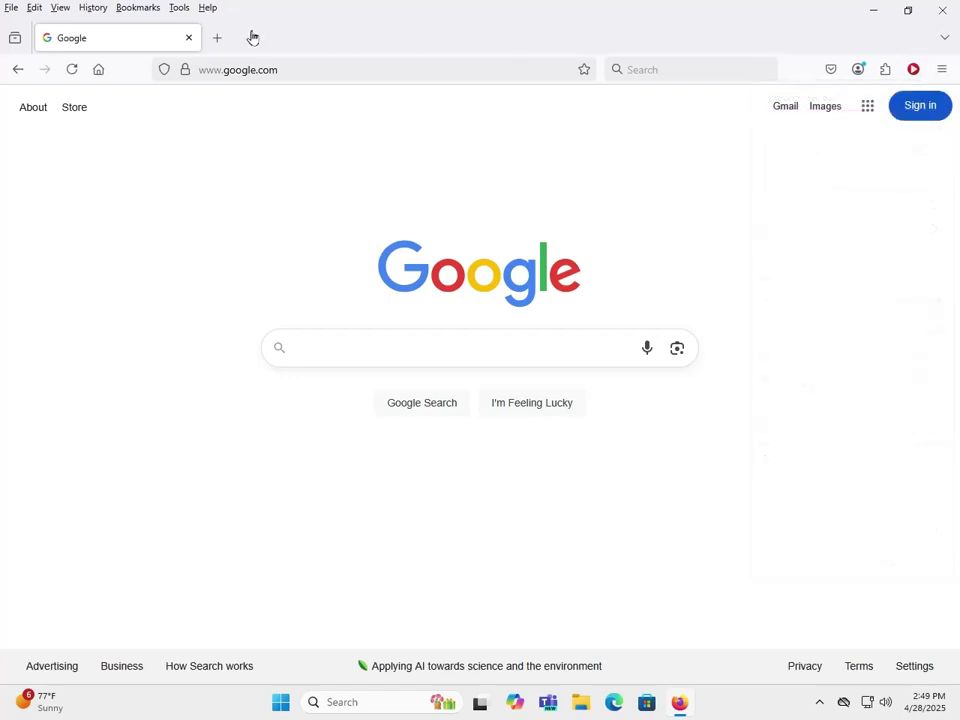
{"action": "left_click", "coordinate": [208, 9]}
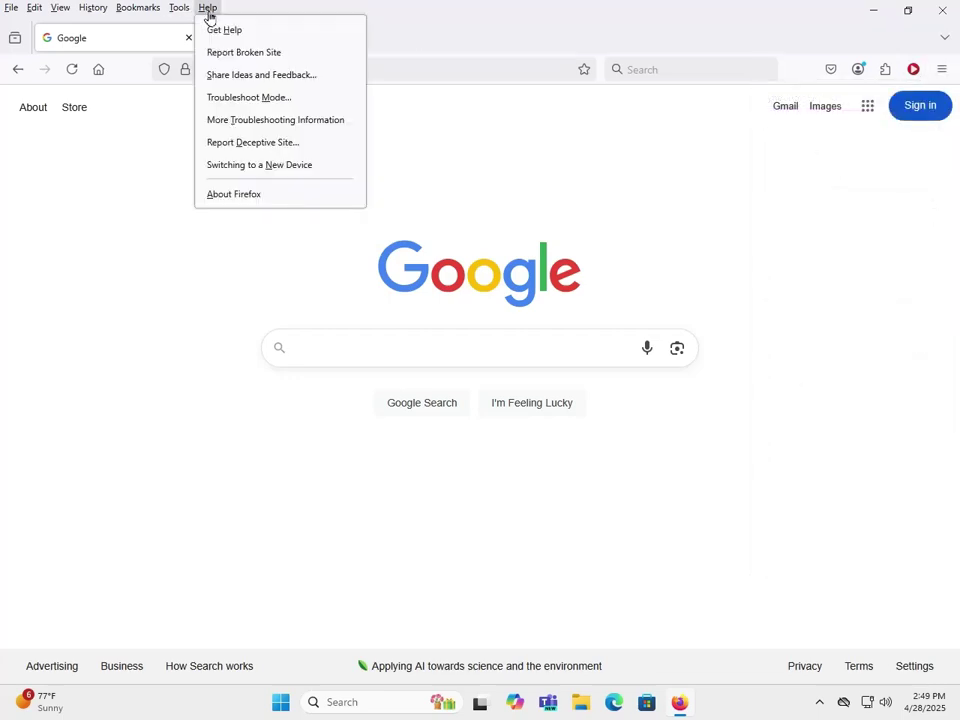
{"action": "left_click", "coordinate": [255, 121]}
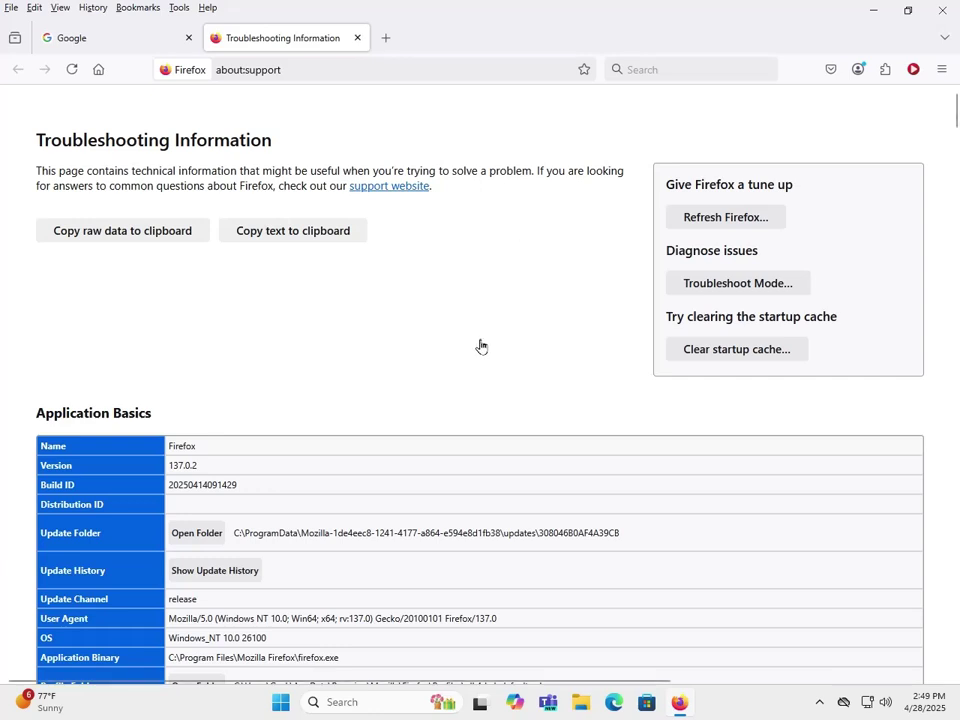
- Switch to Windows Settings and show the list of installed apps
{"action": "left_click", "coordinate": [281, 704]}
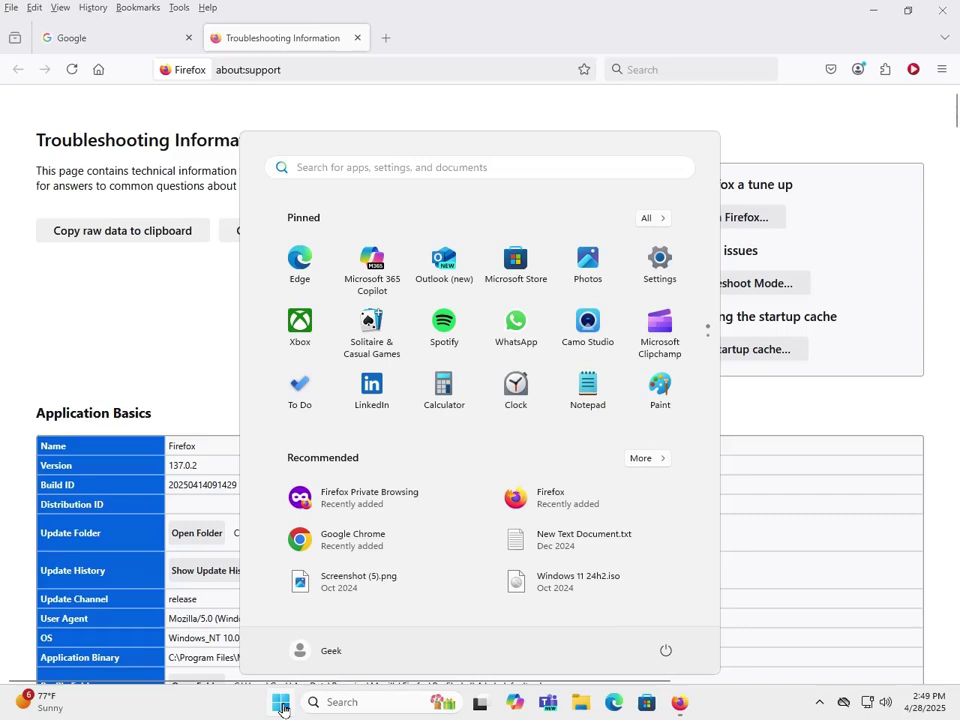
{"action": "left_click", "coordinate": [660, 262]}
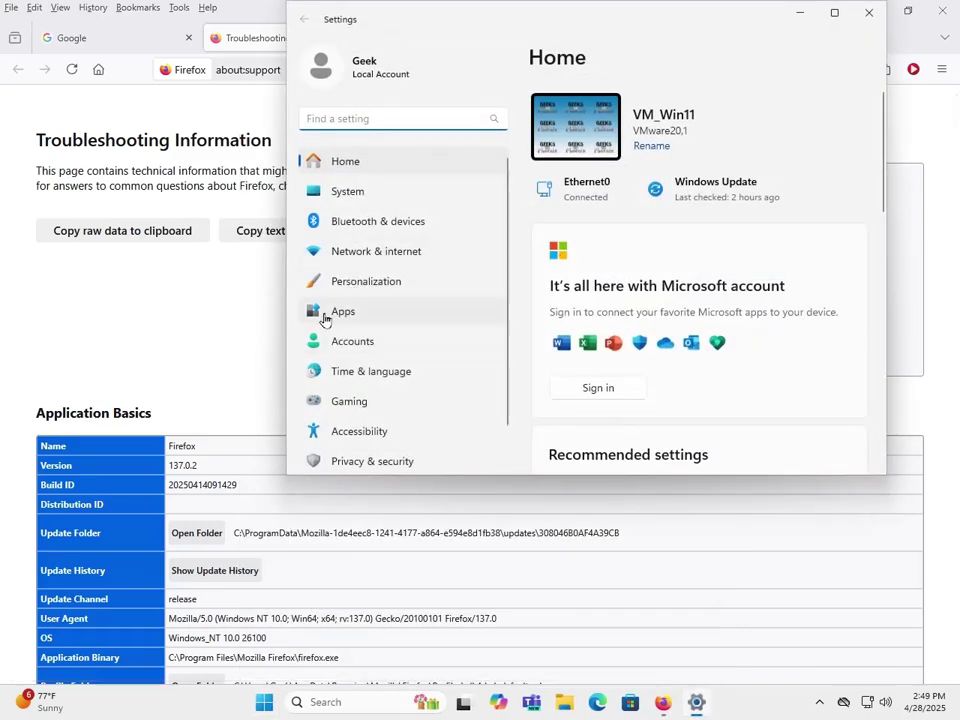
{"action": "left_click", "coordinate": [324, 313]}
{"action": "left_click", "coordinate": [632, 115]}
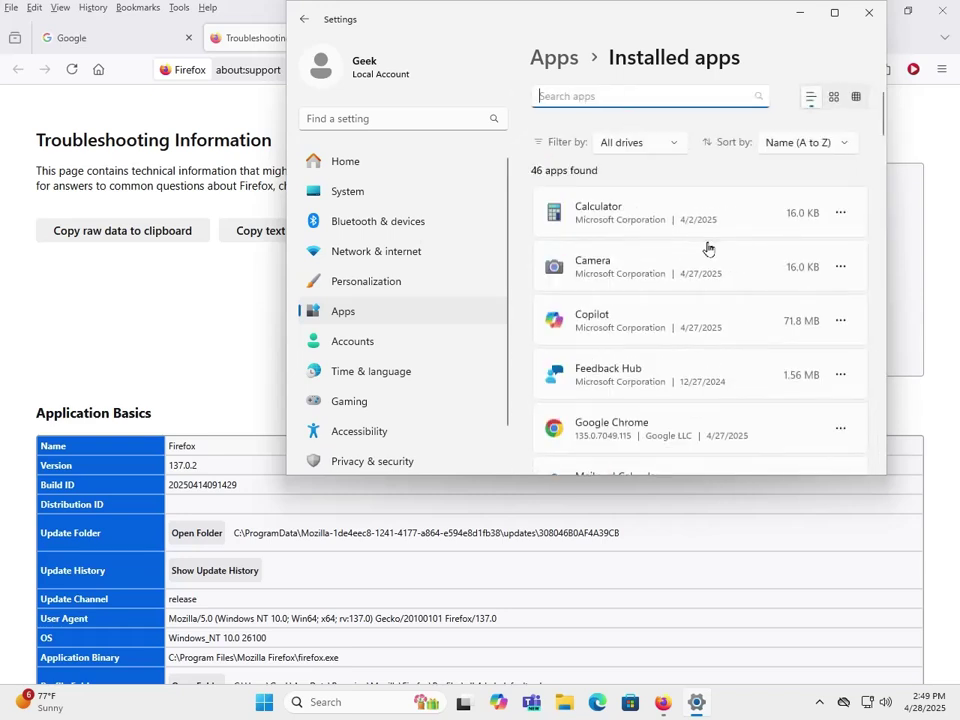
- Find Mozilla Firefox (x64 en-US) among the installed apps, check its Uninstall option without using it, and close Windows Settings
{"action": "scroll", "coordinate": [707, 248], "scroll_direction": "down", "scroll_amount": 5}
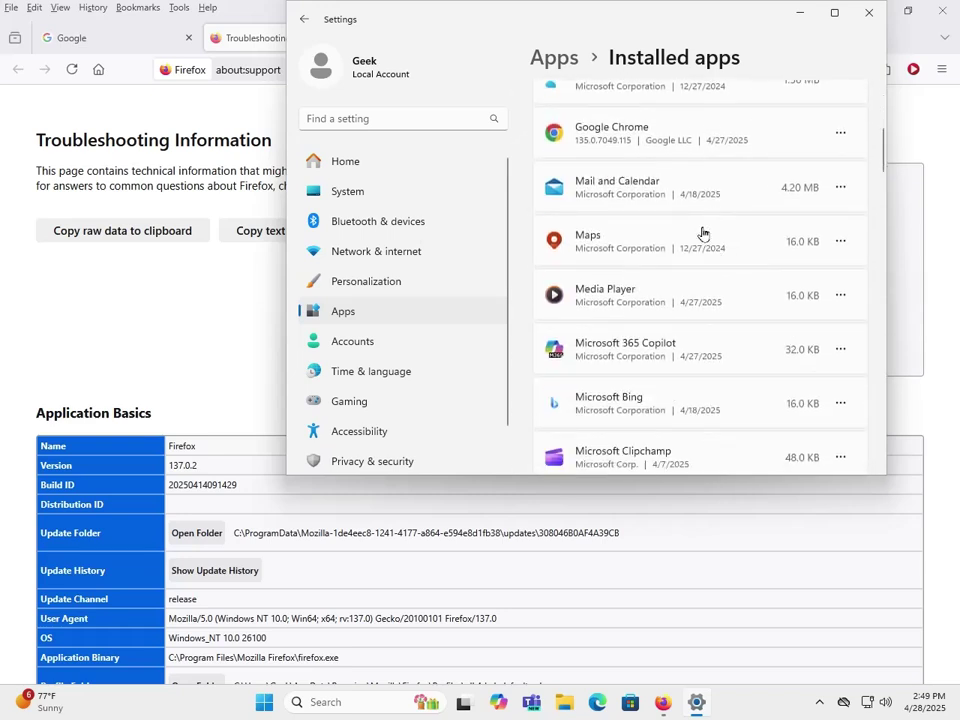
{"action": "scroll", "coordinate": [703, 235], "scroll_direction": "down", "scroll_amount": 5}
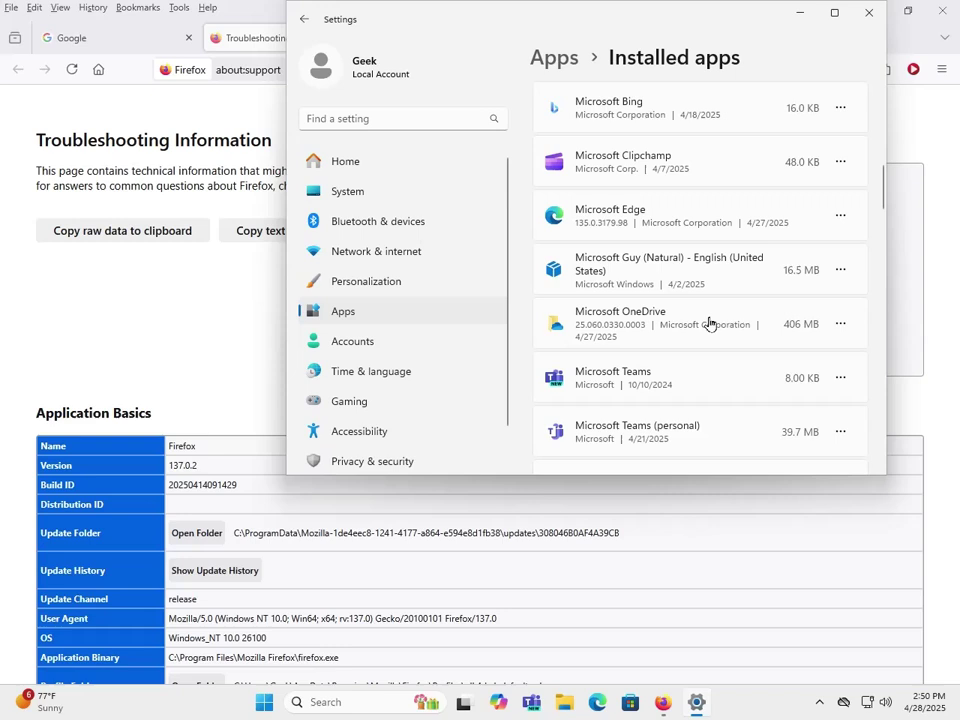
{"action": "scroll", "coordinate": [709, 323], "scroll_direction": "down", "scroll_amount": 5}
{"action": "scroll", "coordinate": [723, 290], "scroll_direction": "down", "scroll_amount": 2}
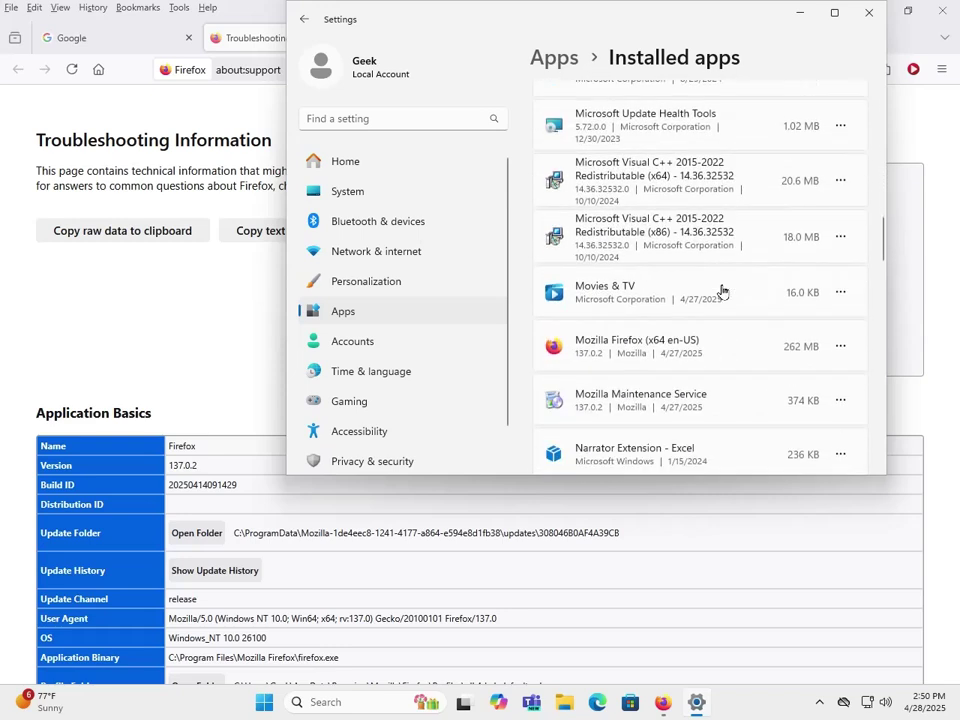
{"action": "left_click", "coordinate": [839, 350]}
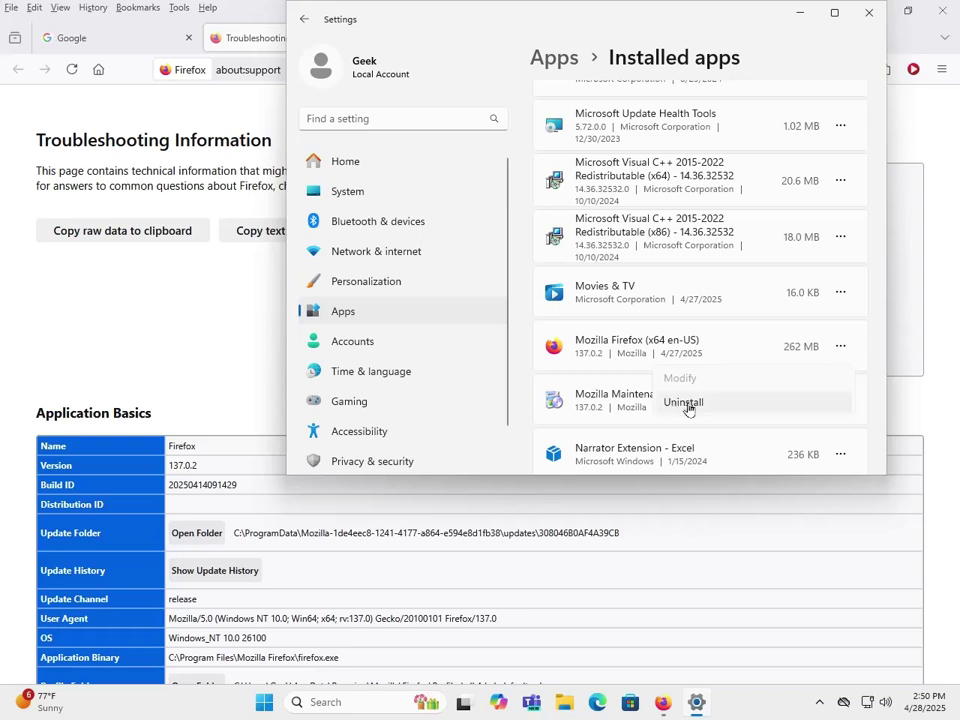
{"action": "left_click", "coordinate": [503, 81]}
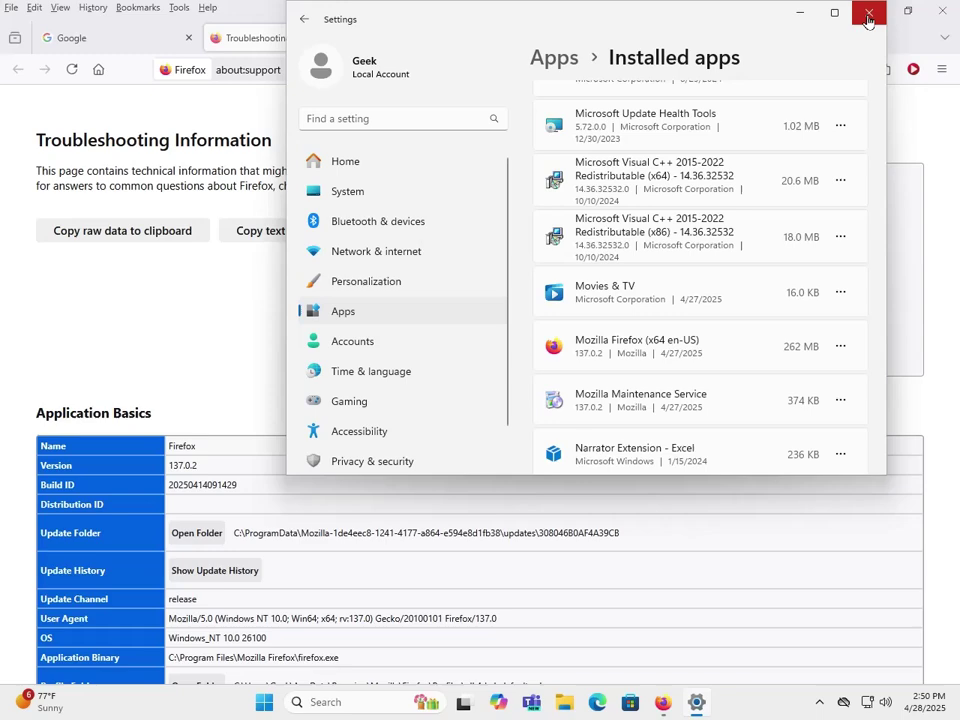
{"action": "left_click", "coordinate": [868, 21]}
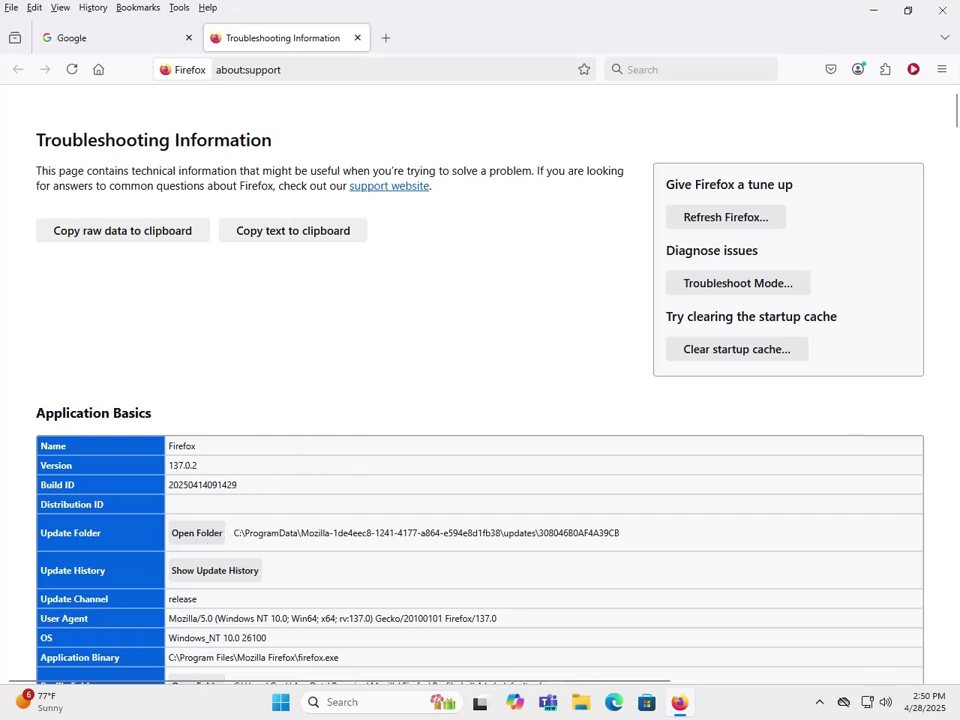
- Open %userprofile%/AppData/Local/Mozilla with the Windows Run command, check its contents, and go up to the Local folder
{"action": "key", "text": "super"}
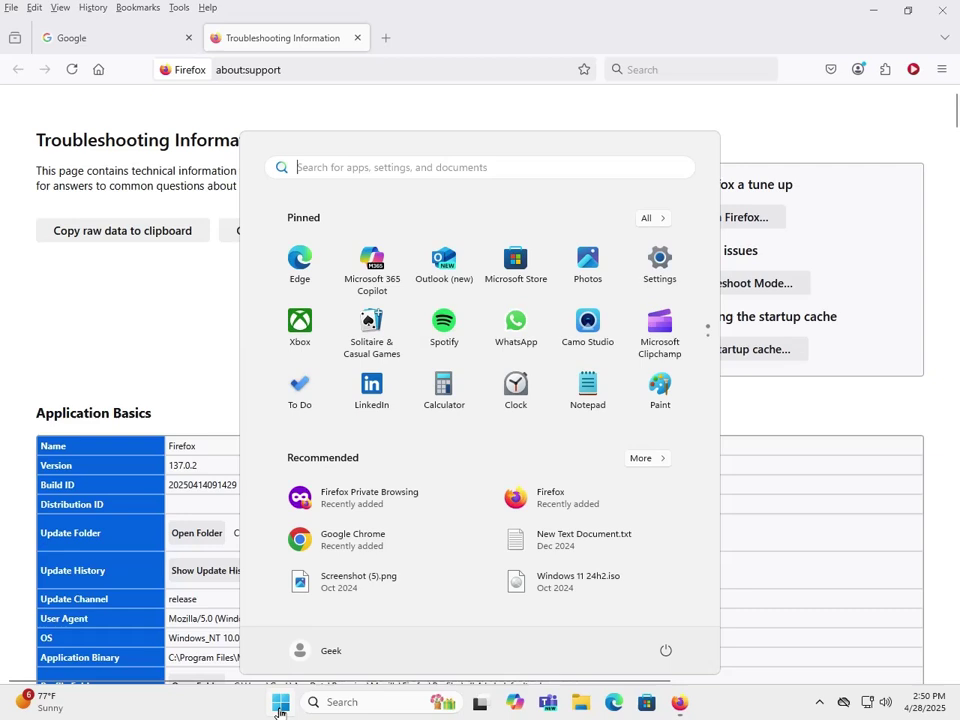
{"action": "left_click", "coordinate": [281, 706]}
{"action": "right_click", "coordinate": [281, 706]}
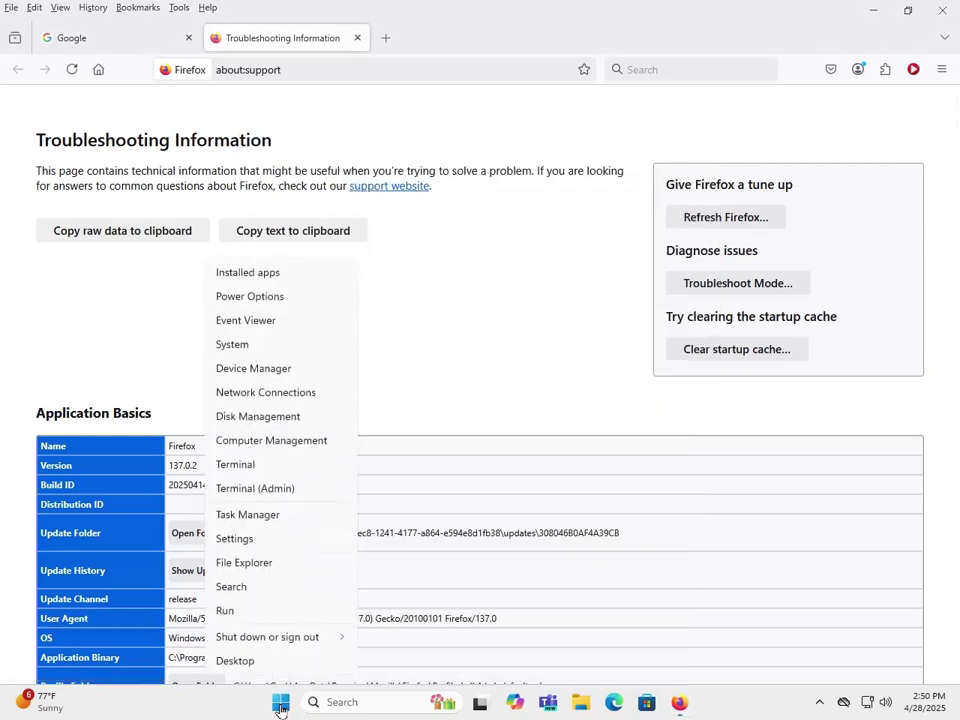
{"action": "left_click", "coordinate": [226, 611]}
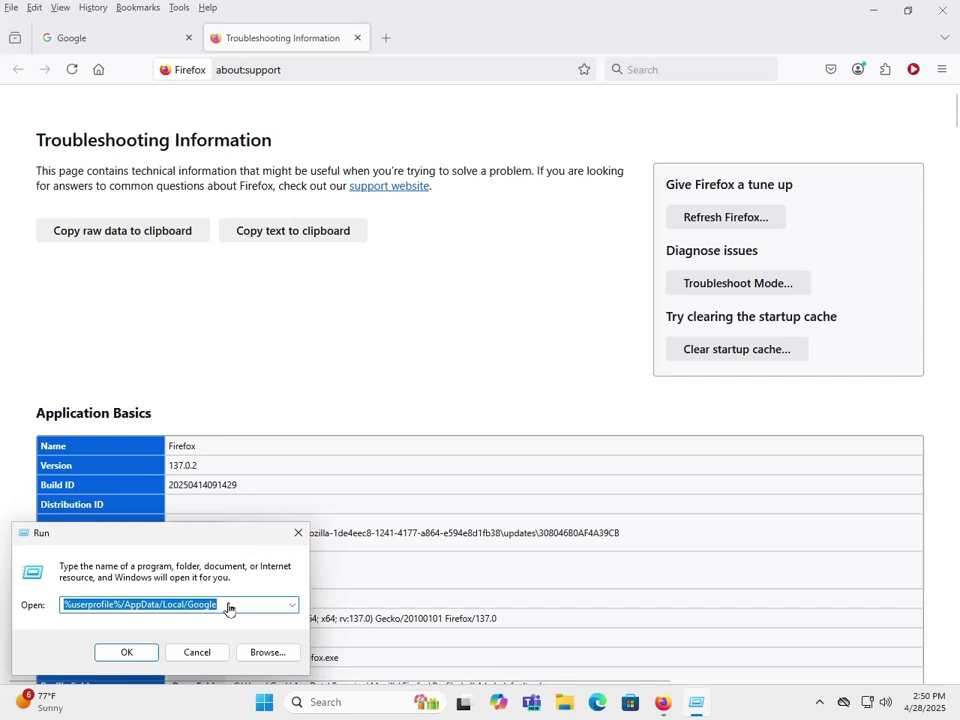
{"action": "type", "text": "%userprofile%/AppData/Local/Mozilla"}
{"action": "left_click", "coordinate": [139, 658]}
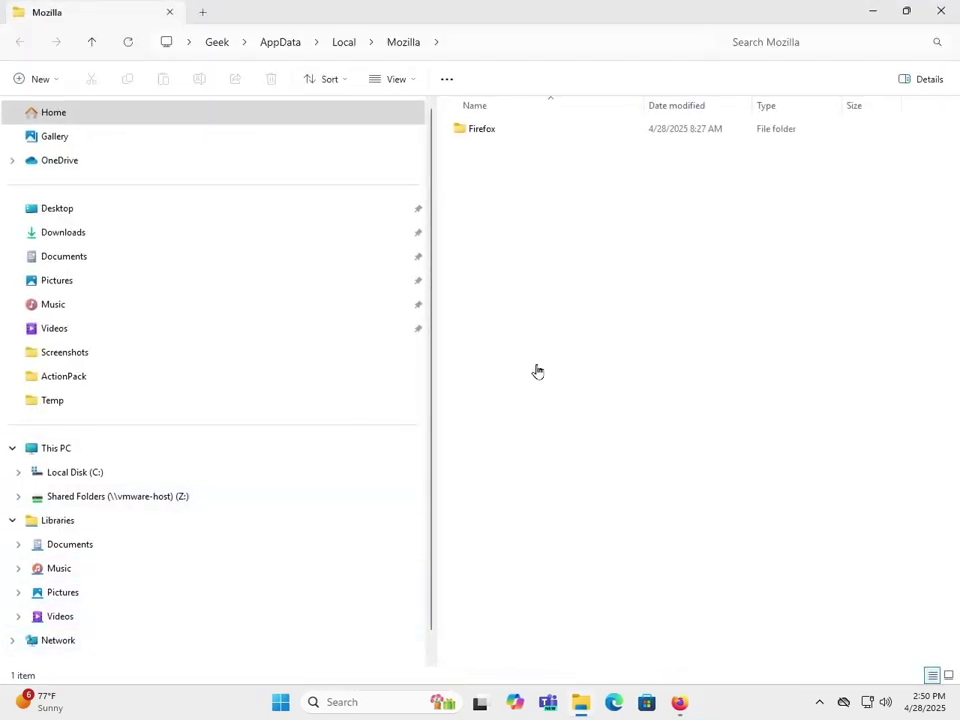
{"action": "left_click", "coordinate": [343, 42]}
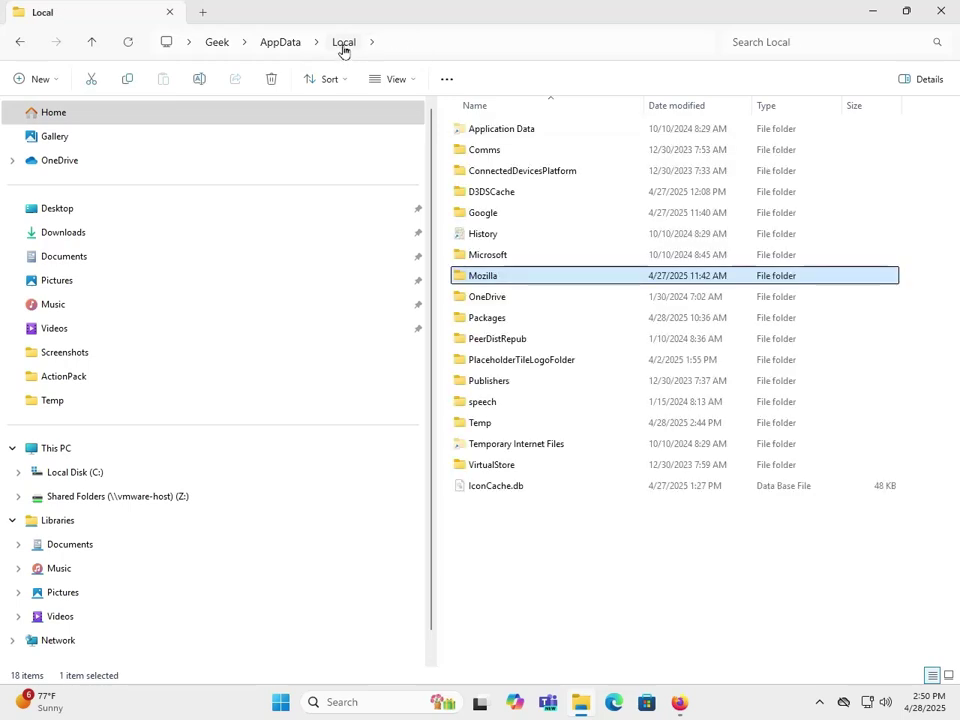
- Look inside the Mozilla folder under AppData\Roaming and return to the Roaming folder
{"action": "left_click", "coordinate": [272, 42]}
{"action": "double_click", "coordinate": [491, 180]}
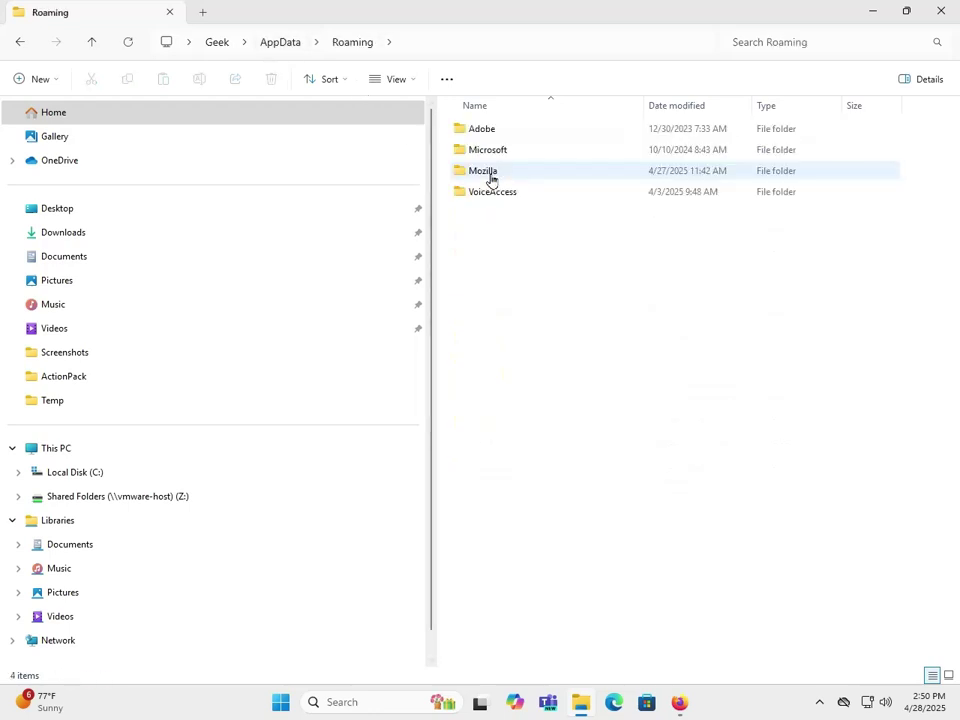
{"action": "double_click", "coordinate": [491, 178]}
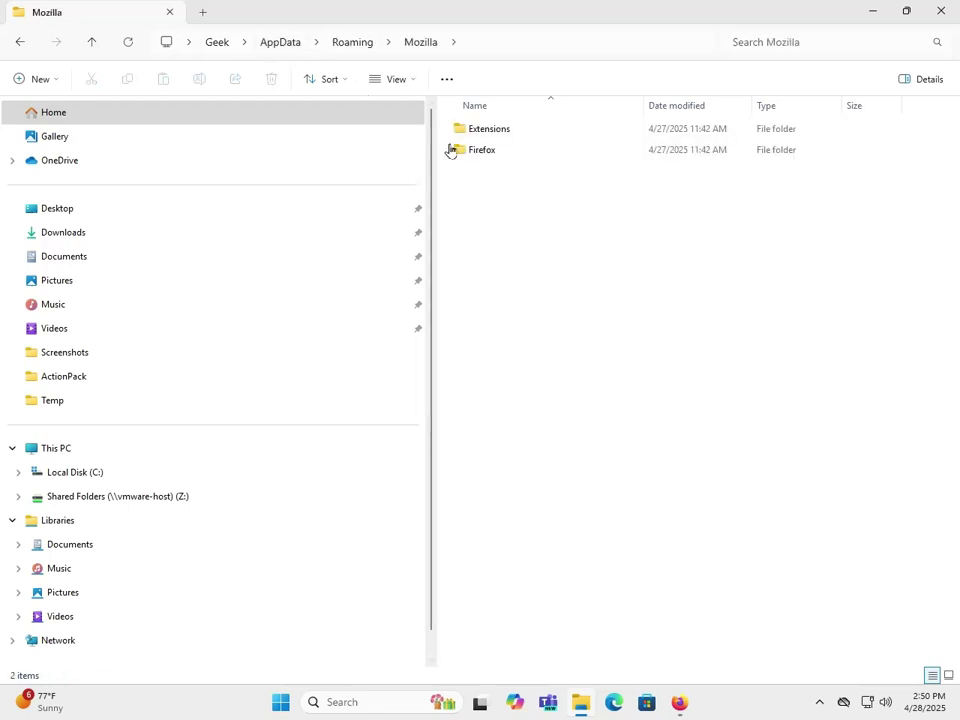
{"action": "left_click", "coordinate": [349, 43]}
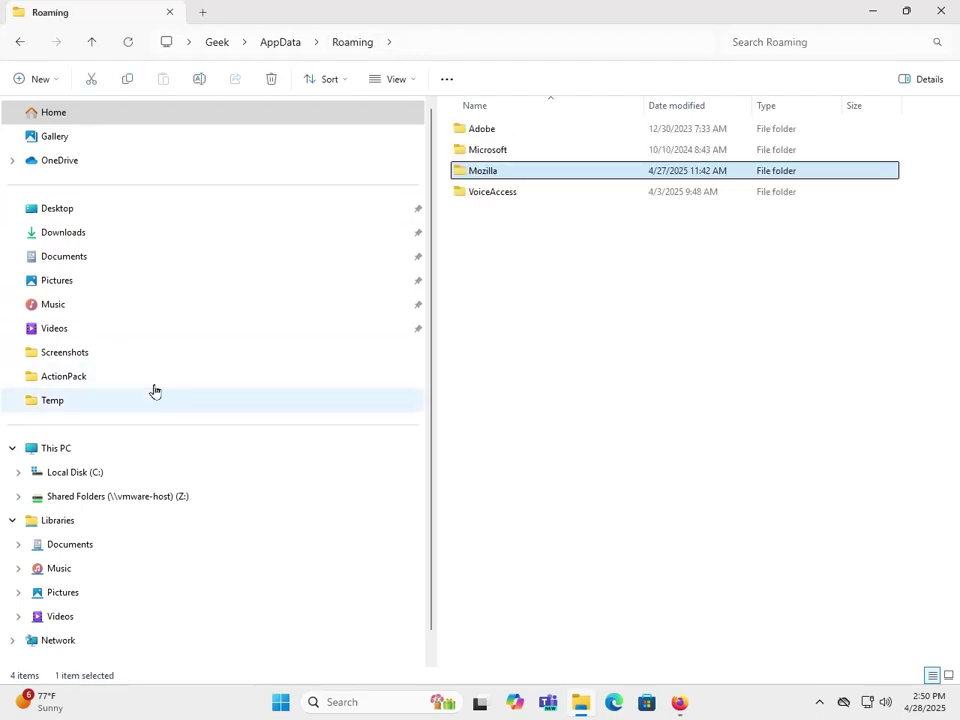
- Look inside the Mozilla Firefox folder in Program Files on Local Disk (C:) and return to Program Files
{"action": "left_click", "coordinate": [23, 475]}
{"action": "left_click", "coordinate": [22, 476]}
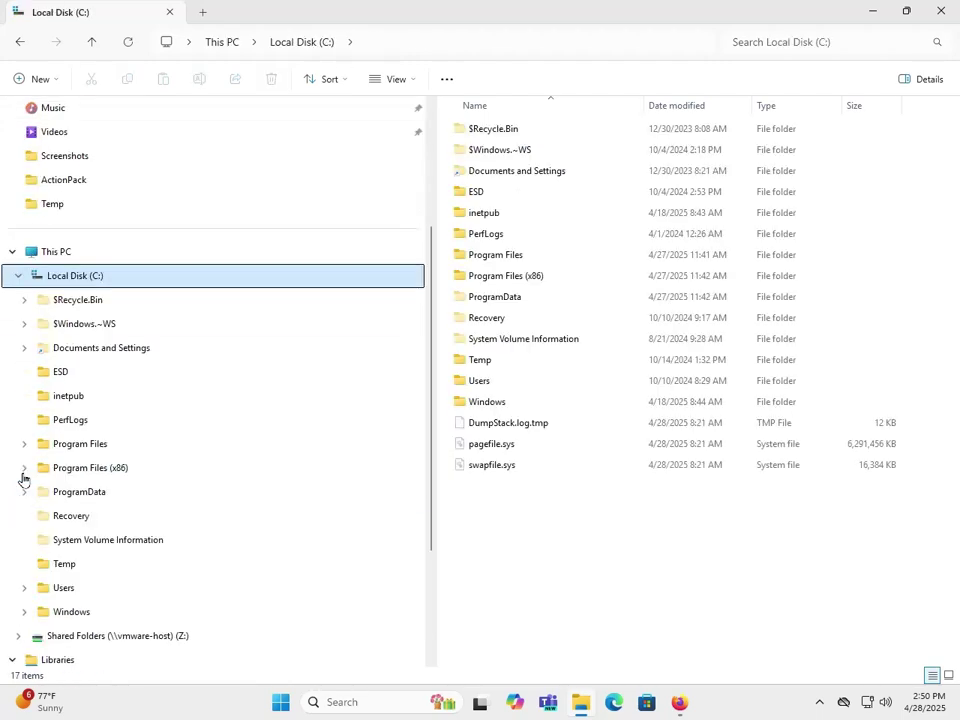
{"action": "left_click", "coordinate": [65, 451]}
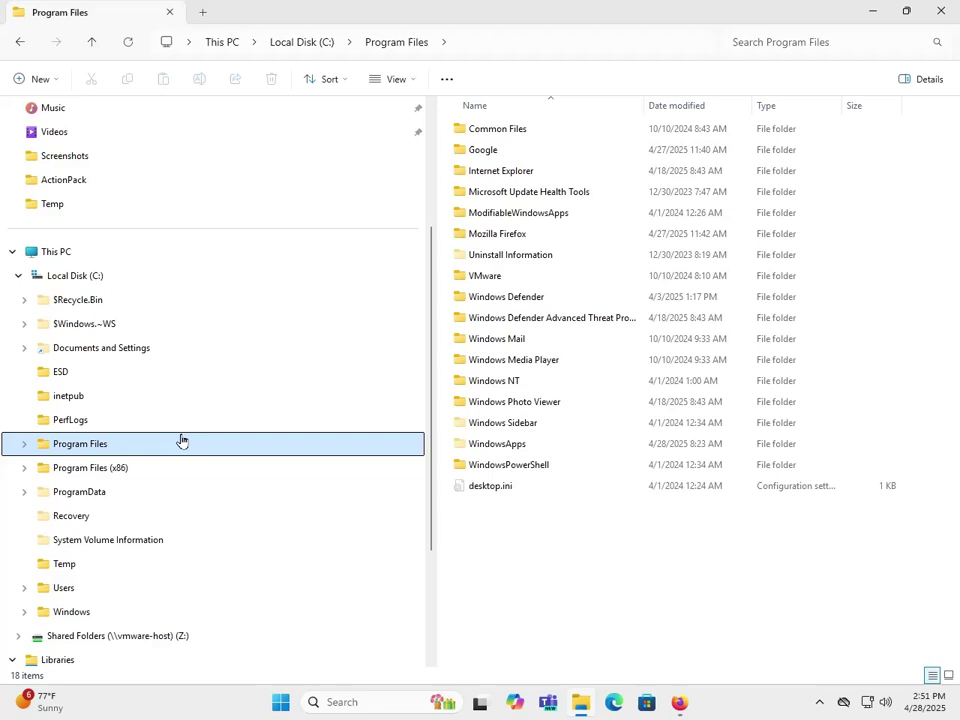
{"action": "left_click", "coordinate": [488, 234]}
{"action": "double_click", "coordinate": [488, 234]}
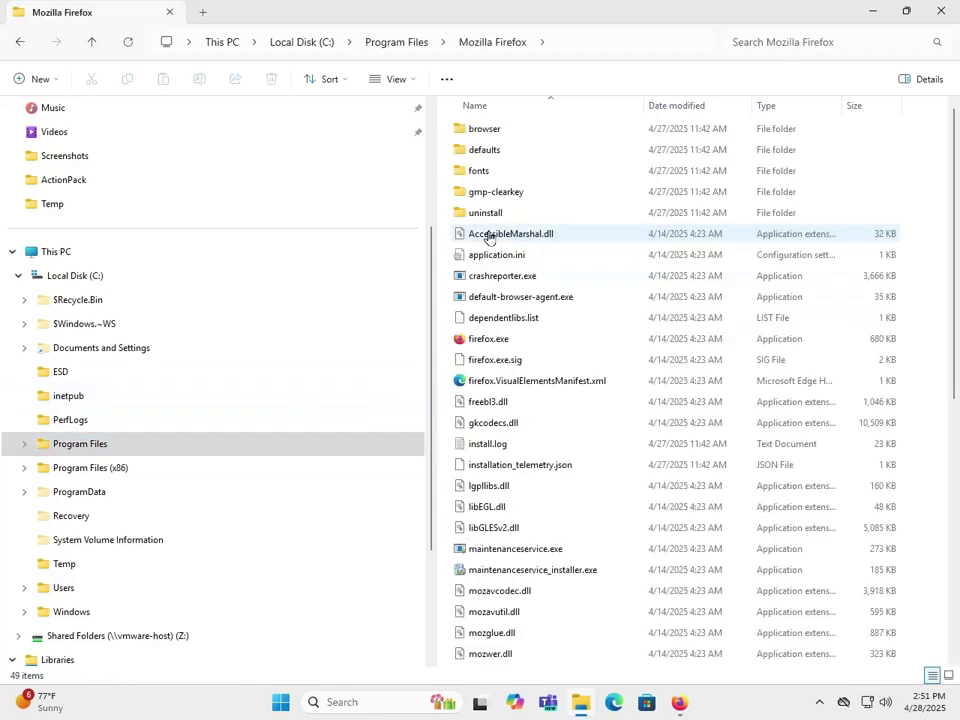
{"action": "left_click", "coordinate": [400, 44]}
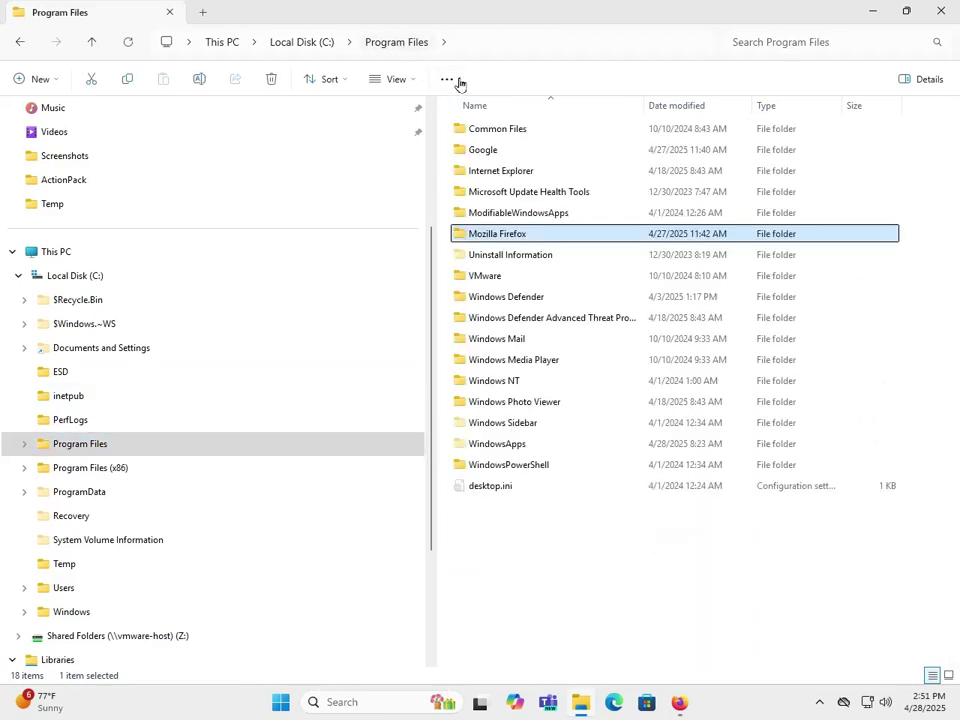